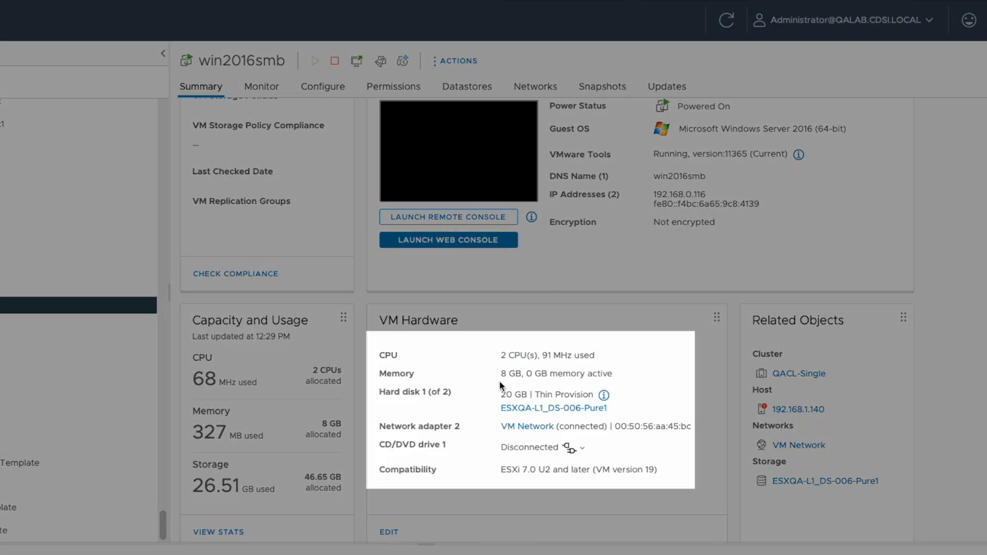
- Examine the CPU, memory and disk details in the win2016smb VM's hardware summary
left_click_drag(498, 375, 538, 356)
left_click(539, 358)
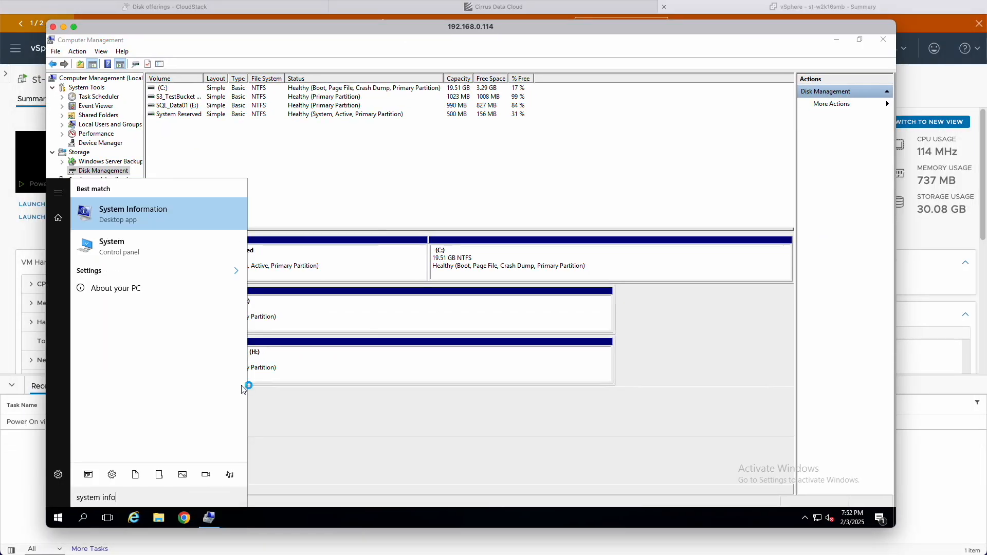
key("Return")
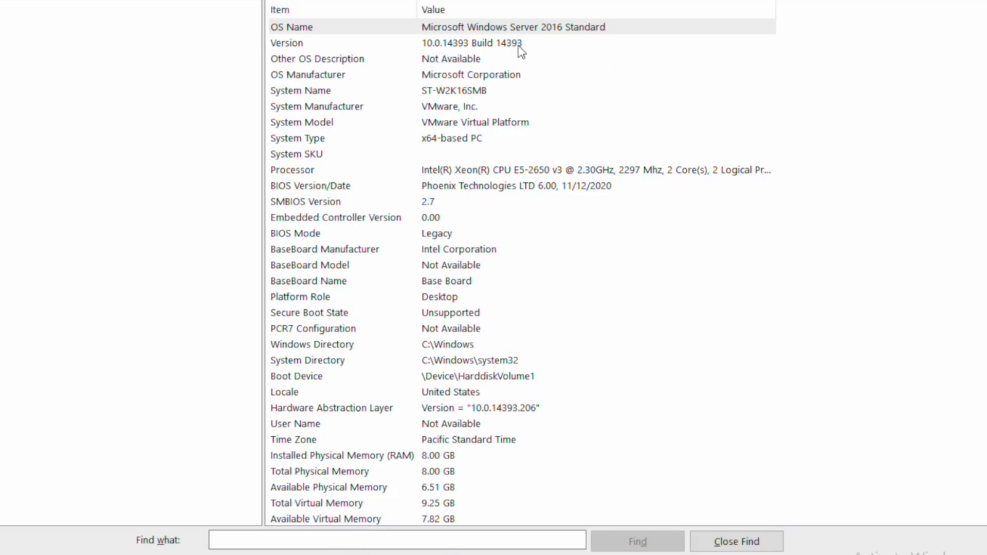
- Examine the system manufacturer and processor entries in the Windows guest's System Information
left_click(519, 45)
left_click(426, 109)
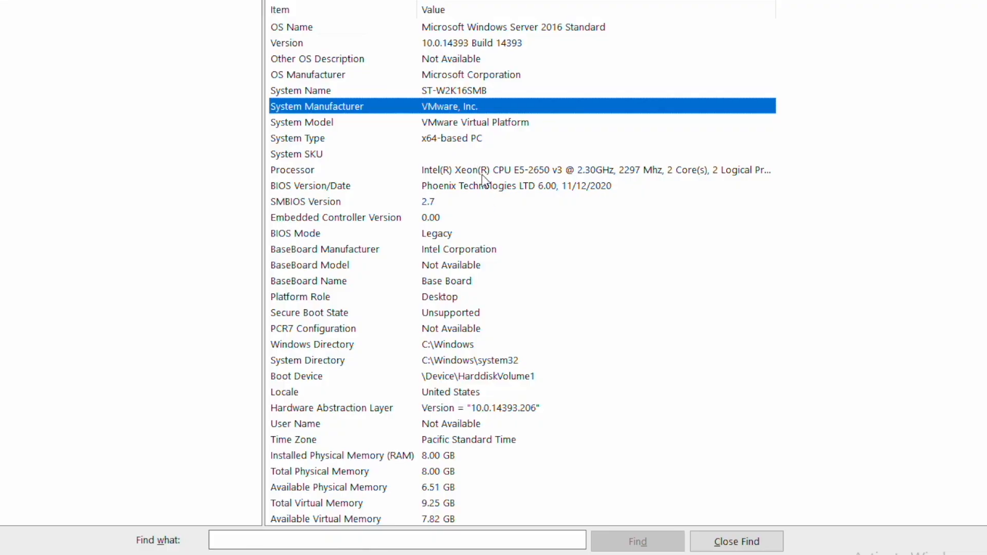
left_click(448, 175)
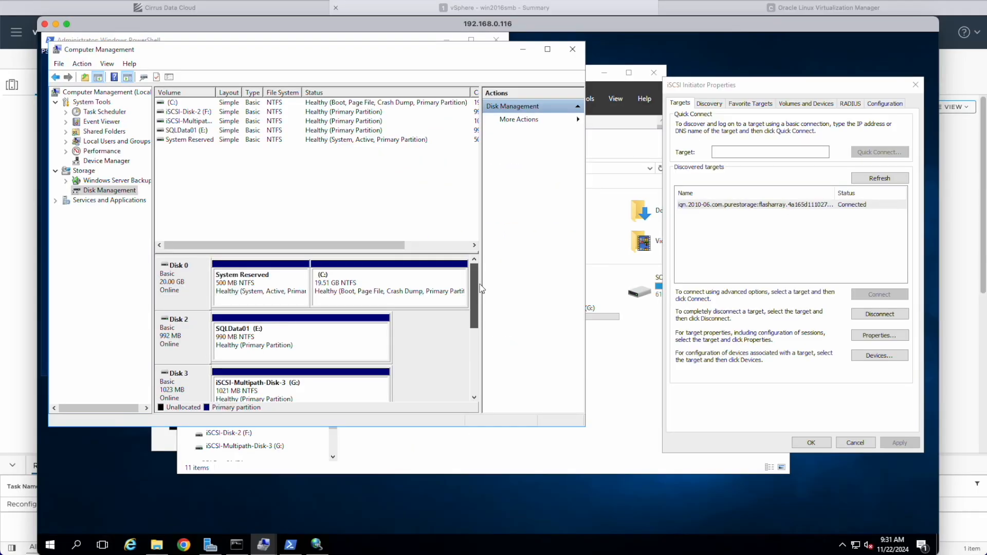
- Maximize Computer Management and inspect the system partitions on Disk 0 and the SQLData01 and iSCSI data volumes
left_click(548, 50)
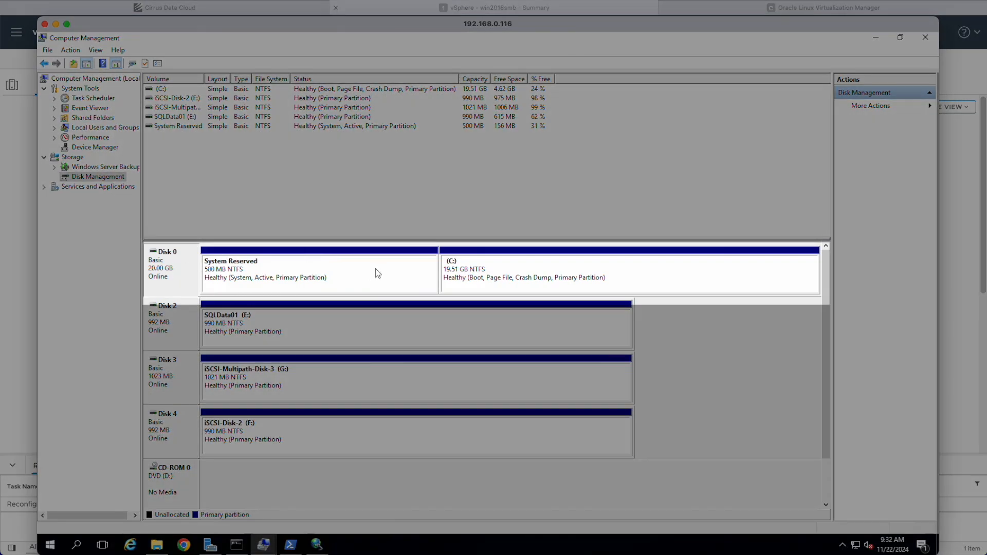
left_click(485, 279)
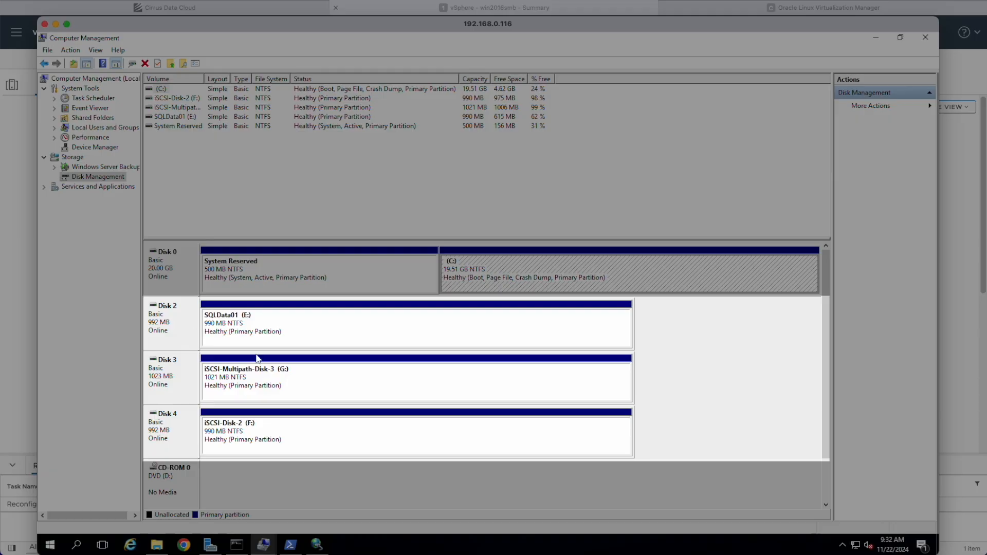
left_click(261, 380)
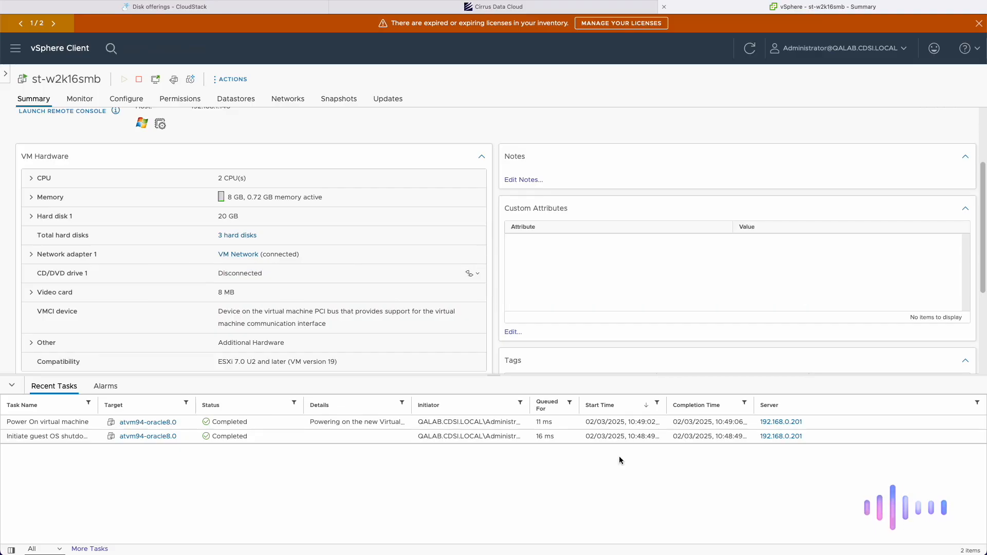
- Review the VM hardware section of the st-w2k16smb summary in vSphere Client
scroll(300, 339, "down", 3)
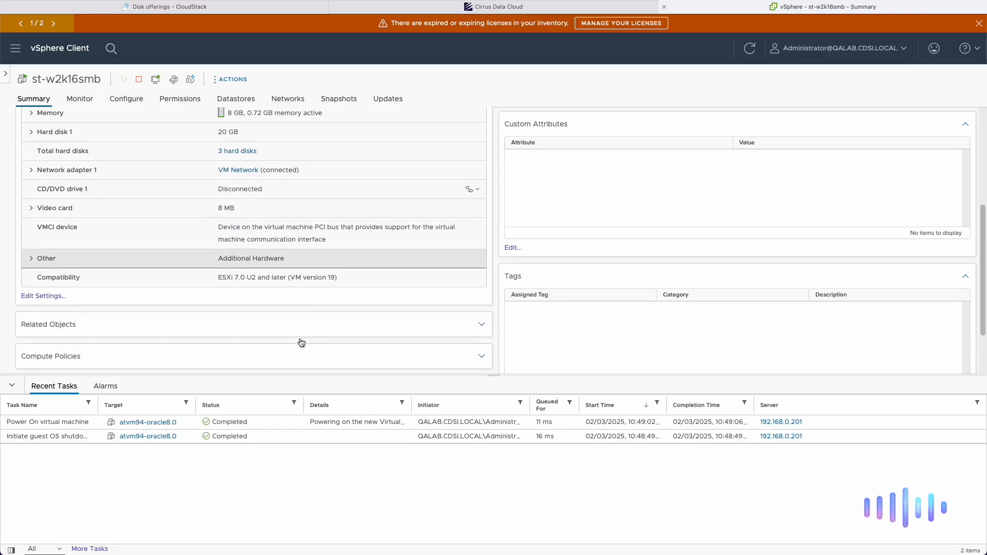
scroll(300, 338, "up", 5)
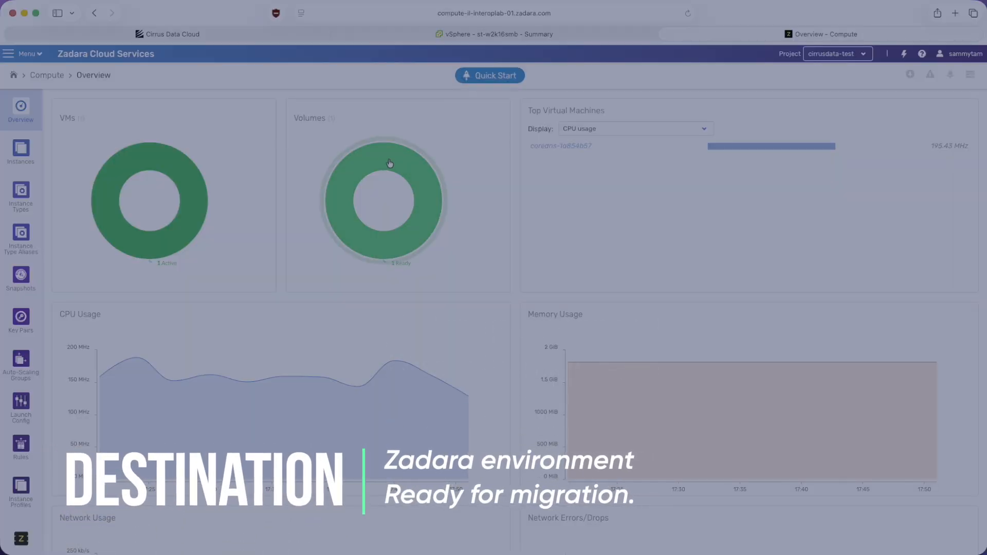
- Review the compute overview in Zadara Cloud Services and check the Instances list for existing virtual machines
scroll(242, 238, "down", 3)
scroll(233, 229, "up", 3)
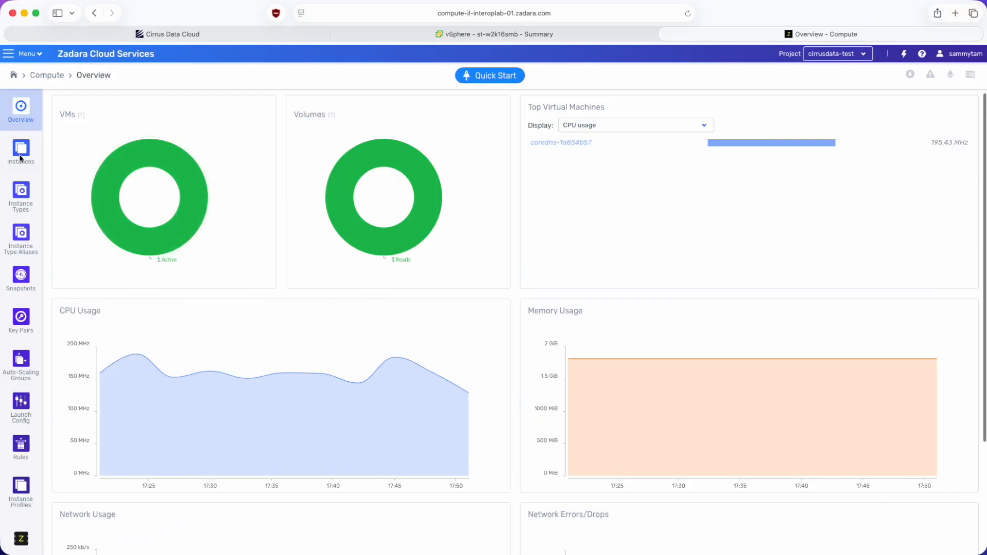
left_click(20, 154)
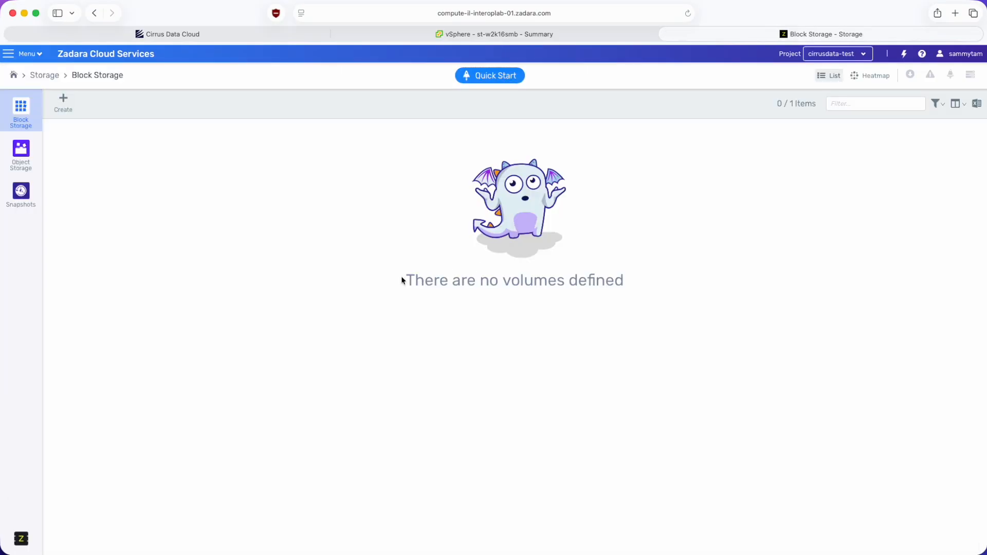
left_click_drag(403, 281, 655, 277)
left_click(655, 278)
- Open the VPC networking subnets and view the 172.31.0.0/20 subnet's details, highlighting its ID
left_click(30, 54)
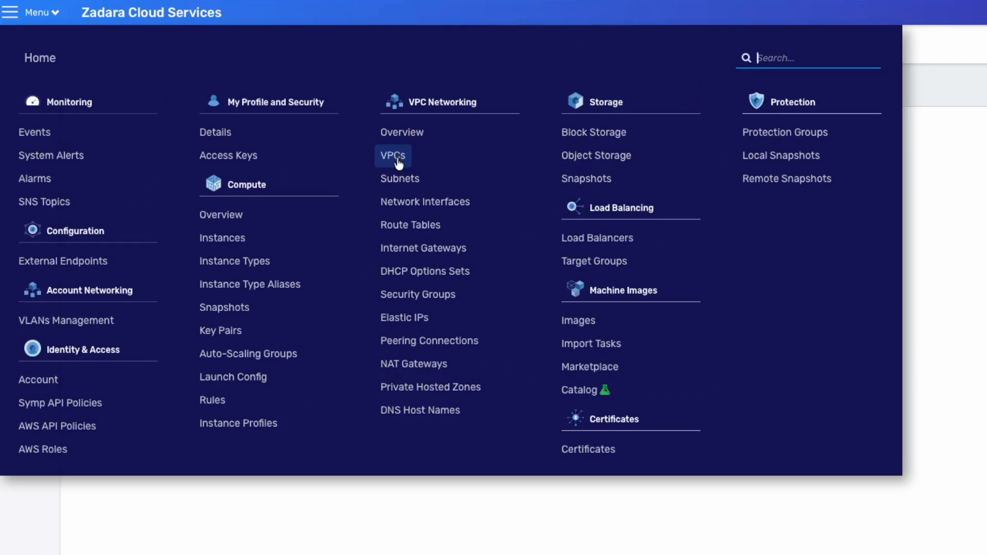
left_click(274, 153)
left_click(40, 208)
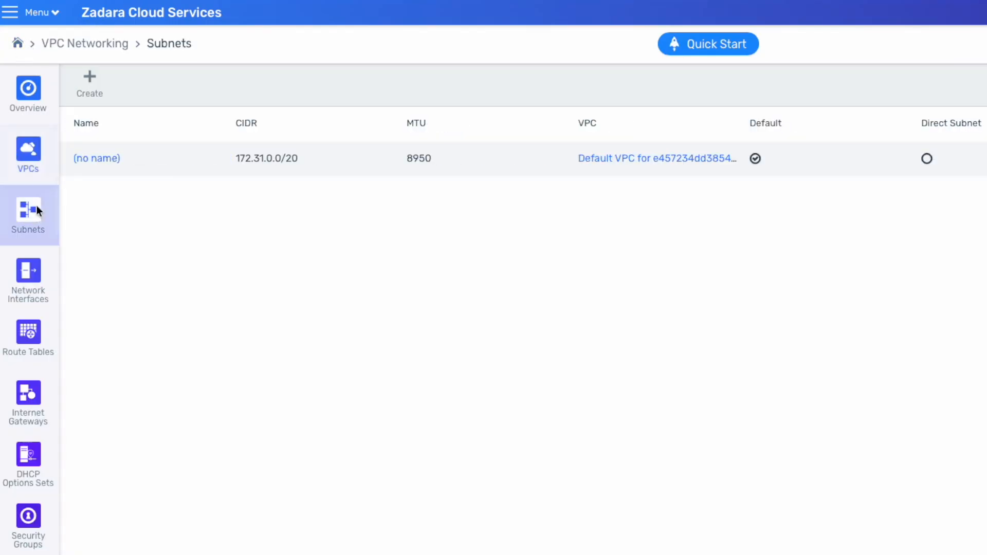
left_click(109, 159)
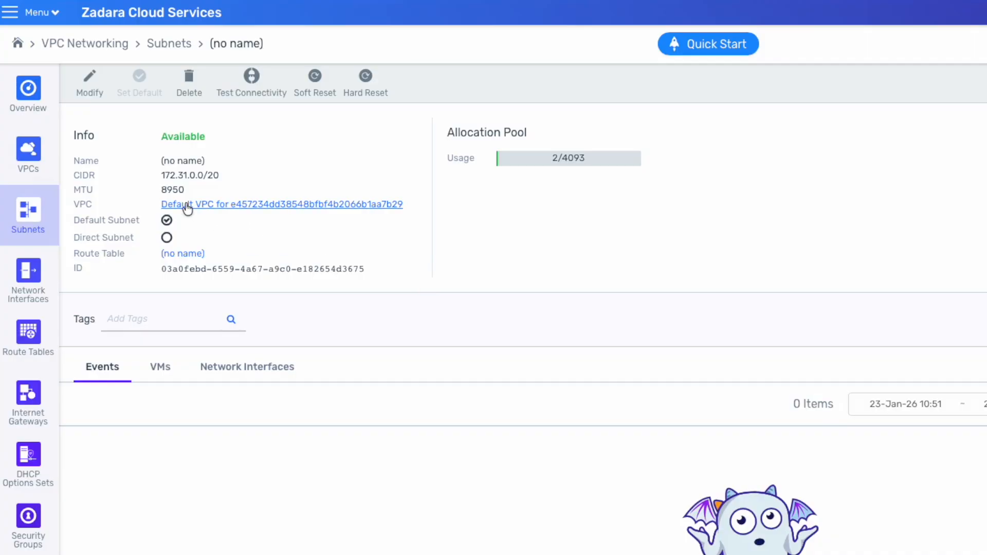
left_click_drag(160, 269, 356, 266)
- Open the VPC security groups and look at a listed group
left_click(41, 12)
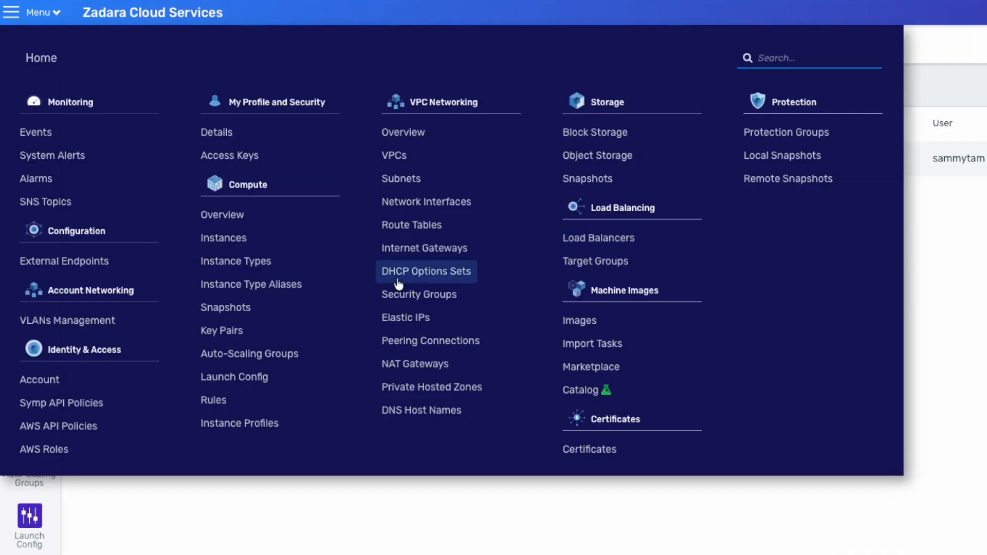
left_click(417, 292)
left_click(124, 194)
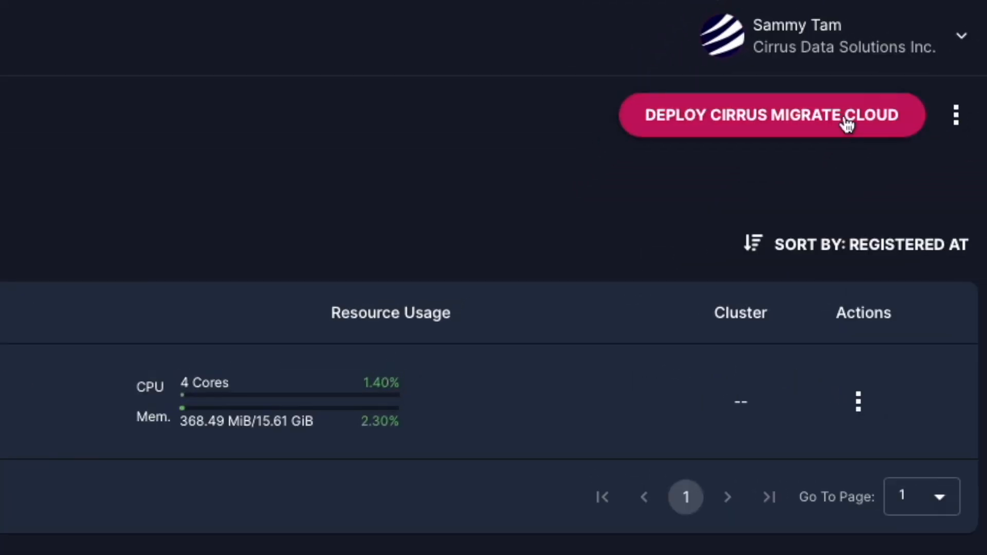
- Start deploying Cirrus Migrate Cloud from the CirrusData portal and copy the Windows PowerShell install command
left_click(815, 132)
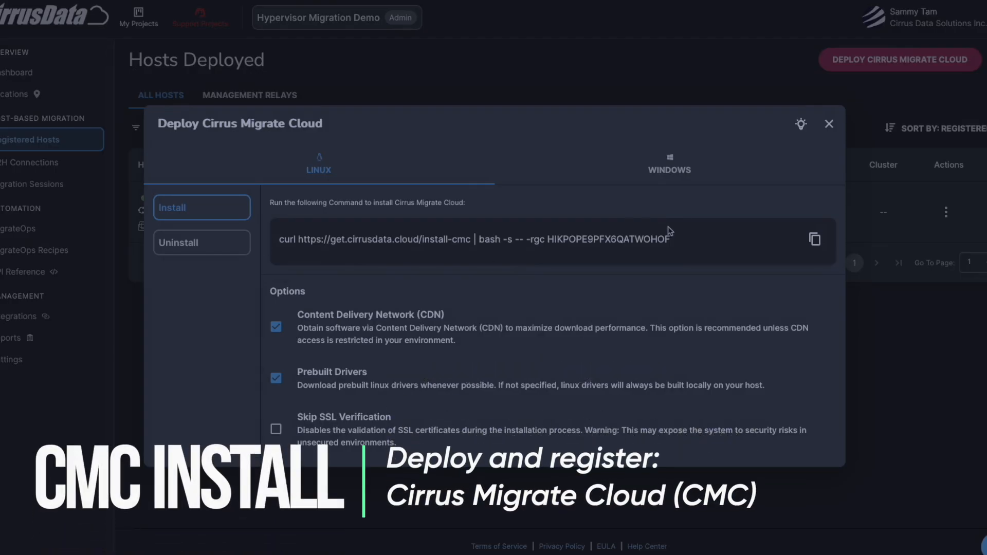
left_click(669, 164)
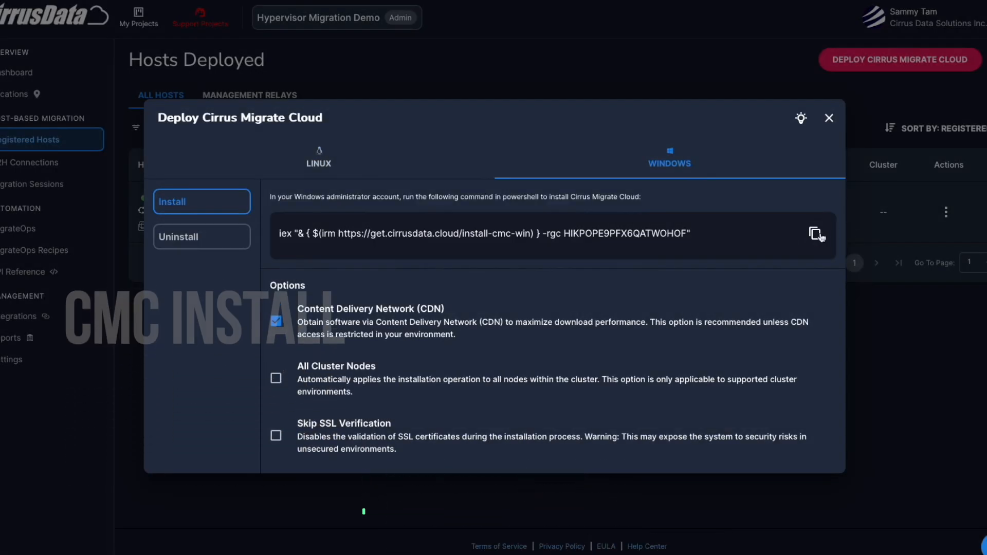
left_click(814, 233)
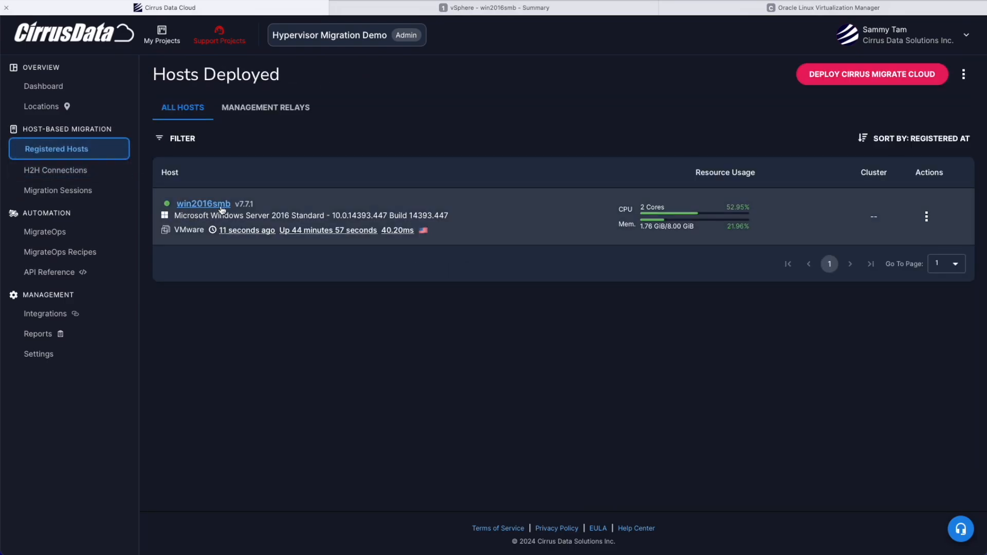
- Open the registered host win2016smb and review its host information, network interfaces and storage devices
left_click(212, 207)
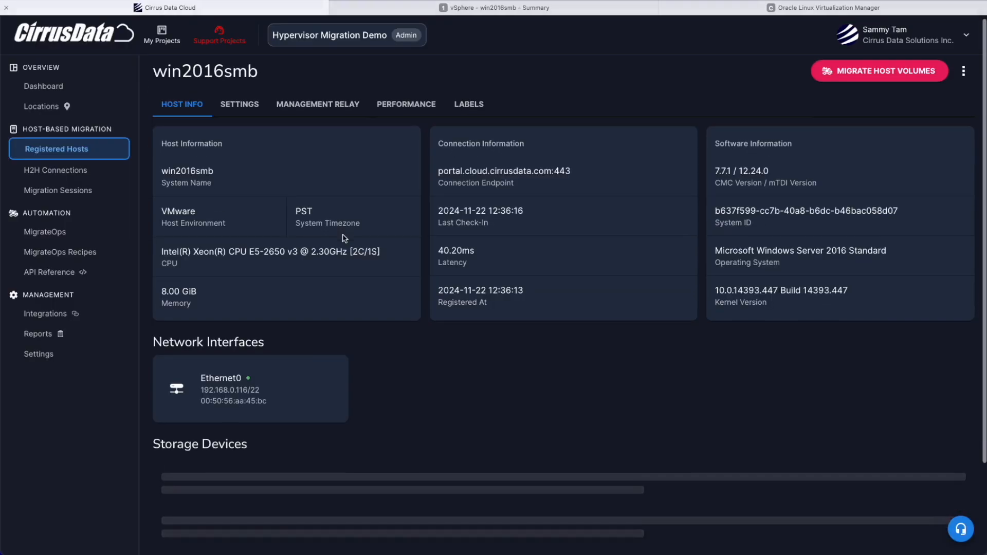
scroll(335, 233, "down", 3)
scroll(327, 392, "down", 2)
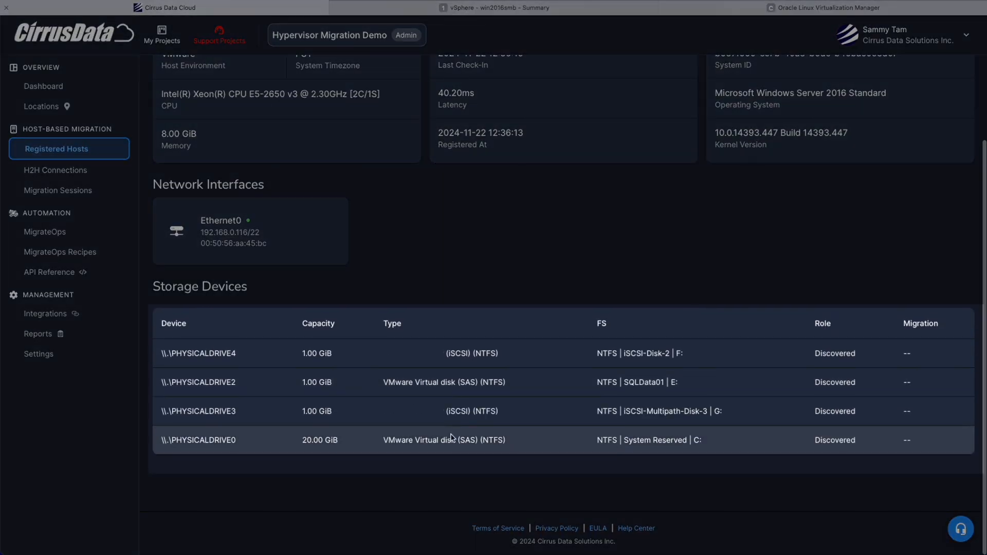
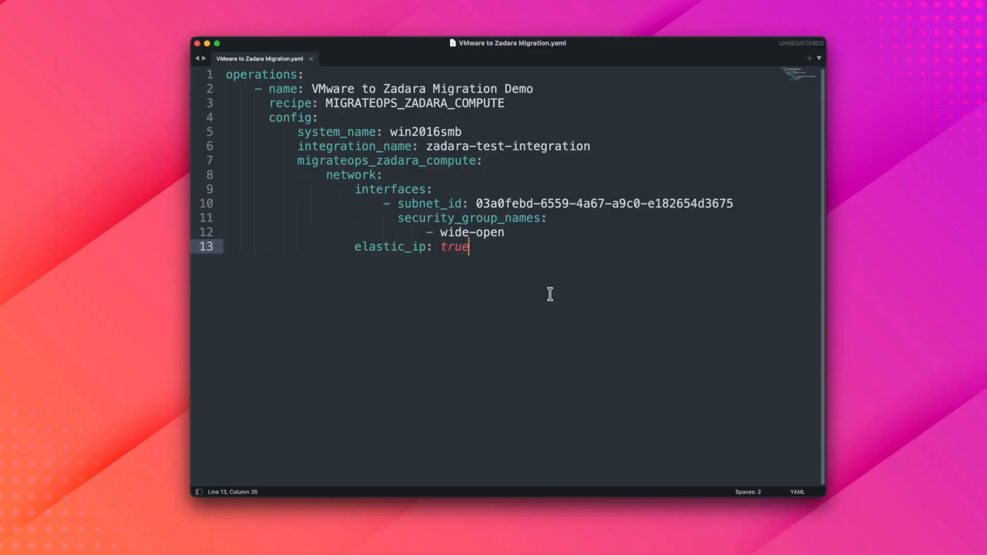
- Highlight the whole VMware to Zadara Migration.yaml configuration to look it over
left_click_drag(544, 291, 218, 41)
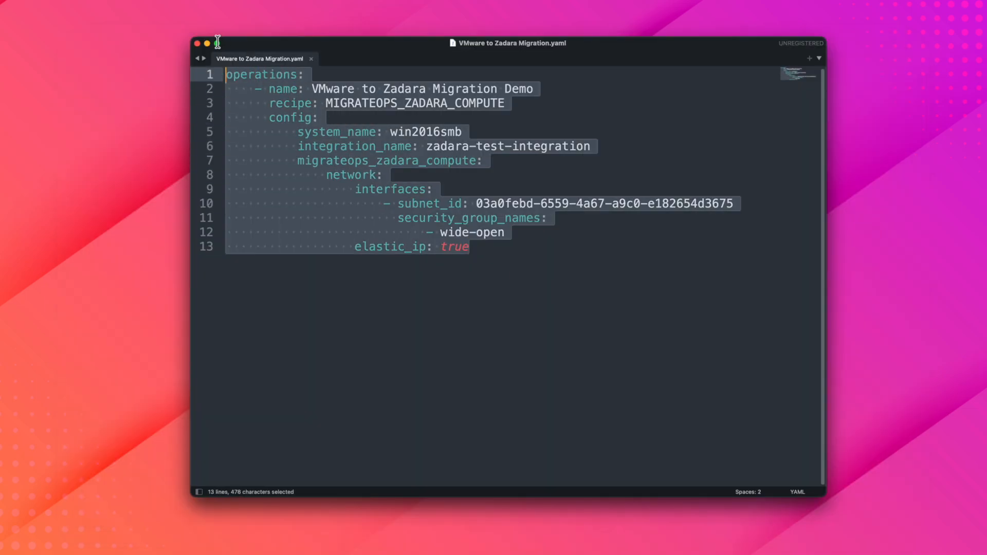
left_click(543, 235)
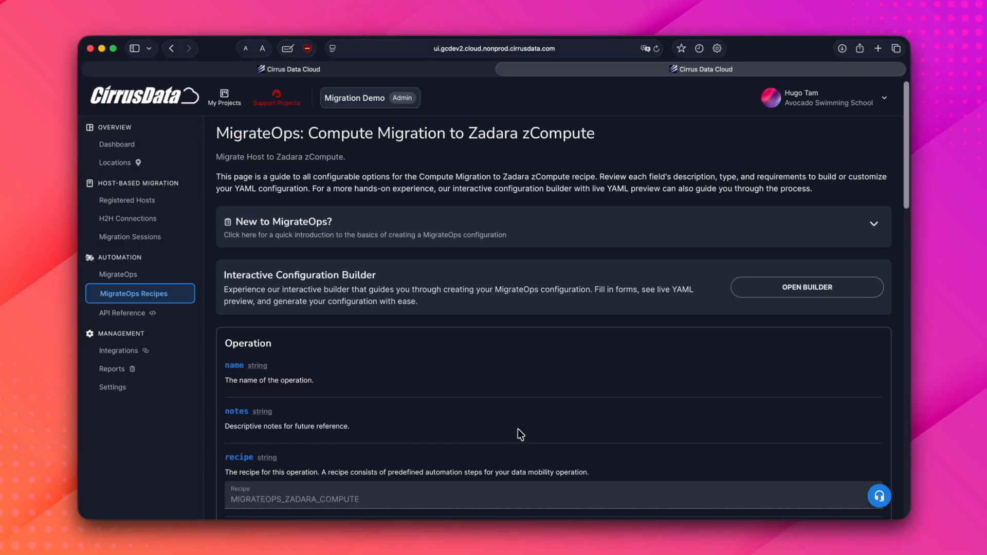
- Switch to the MigrateOps recipe reference in the browser and expand access_node under migrateops_zadara_compute
scroll(517, 434, "down", 15)
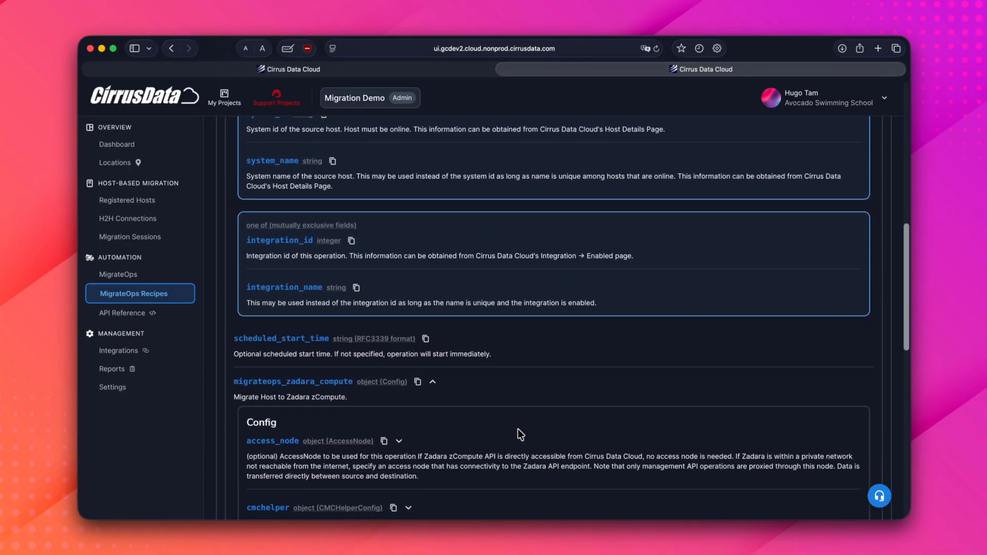
scroll(518, 429, "down", 10)
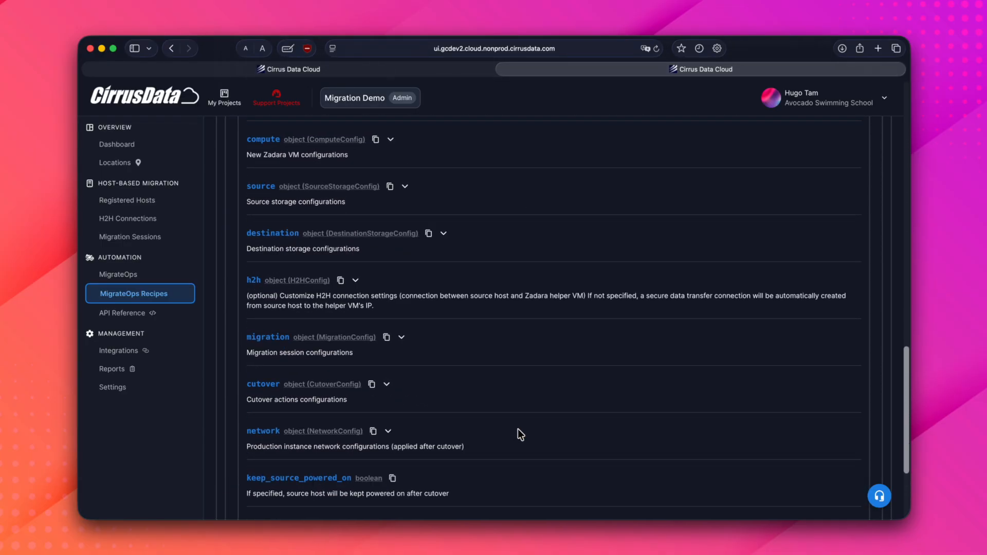
scroll(517, 429, "up", 8)
scroll(516, 428, "down", 2)
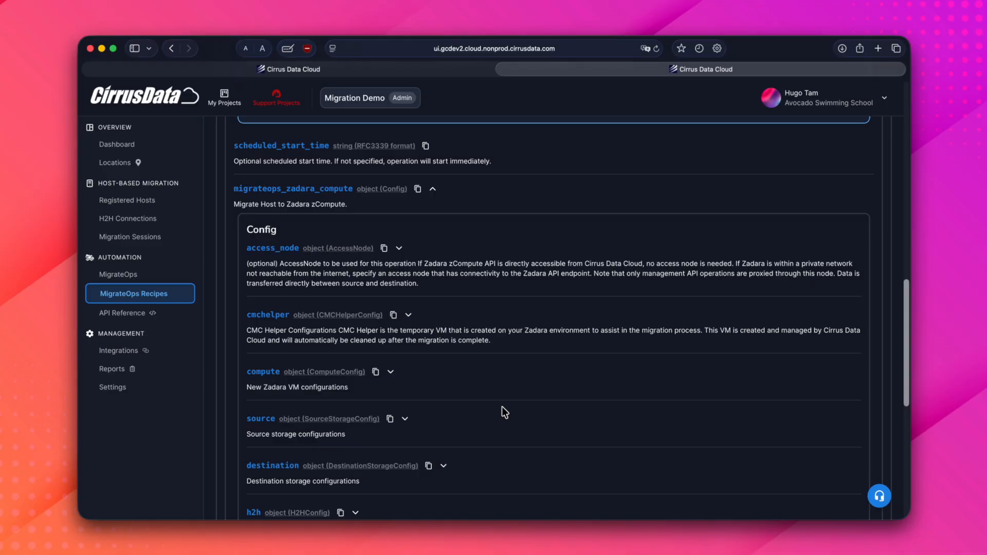
left_click(399, 248)
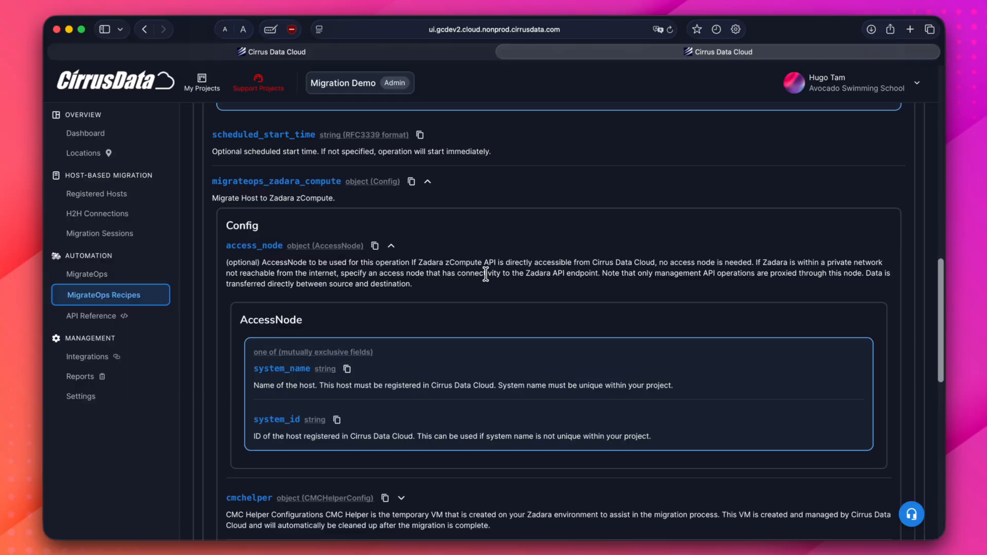
- Expand the compute object of the Zadara recipe and look through its ComputeConfig fields
scroll(485, 273, "down", 7)
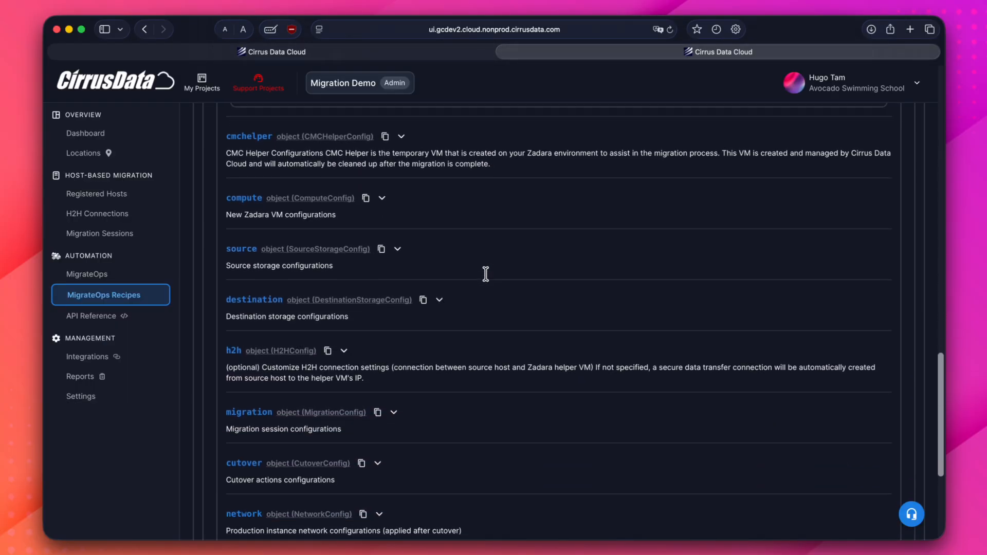
left_click(382, 198)
scroll(457, 309, "down", 12)
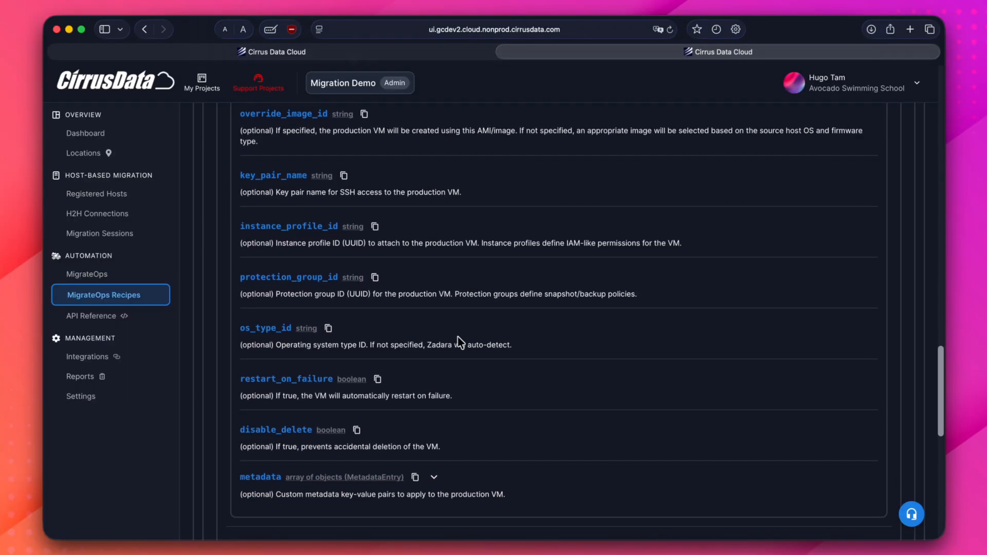
- Expand the destination storage configuration with its default_config and volume_mappings, and look through their fields
left_click(439, 374)
scroll(467, 410, "down", 3)
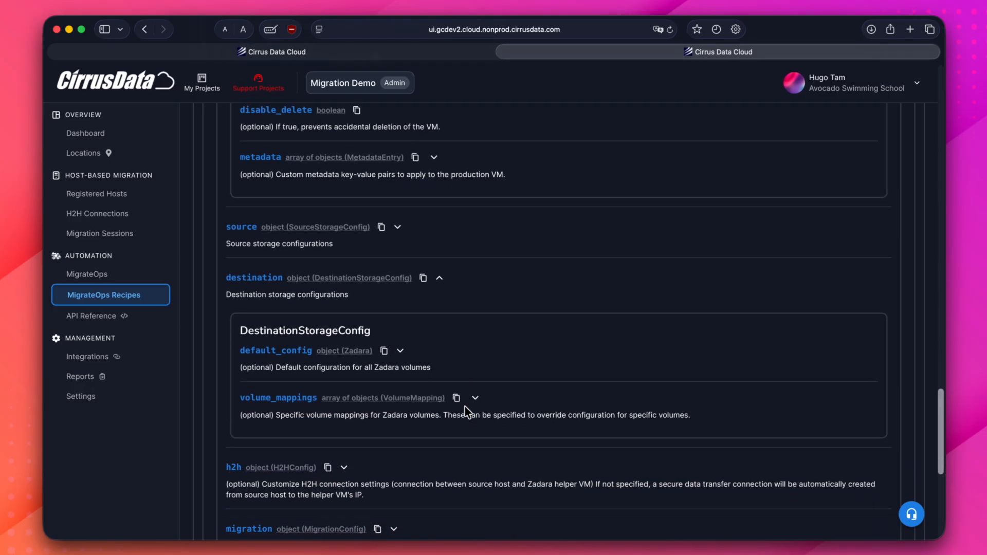
left_click(400, 350)
scroll(486, 418, "down", 2)
scroll(486, 417, "down", 3)
left_click(474, 403)
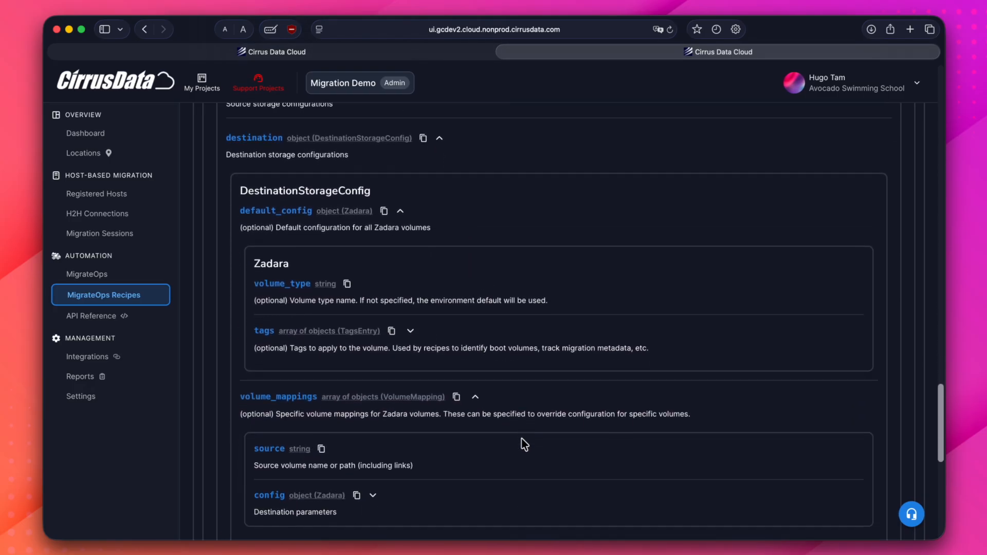
scroll(522, 443, "down", 1)
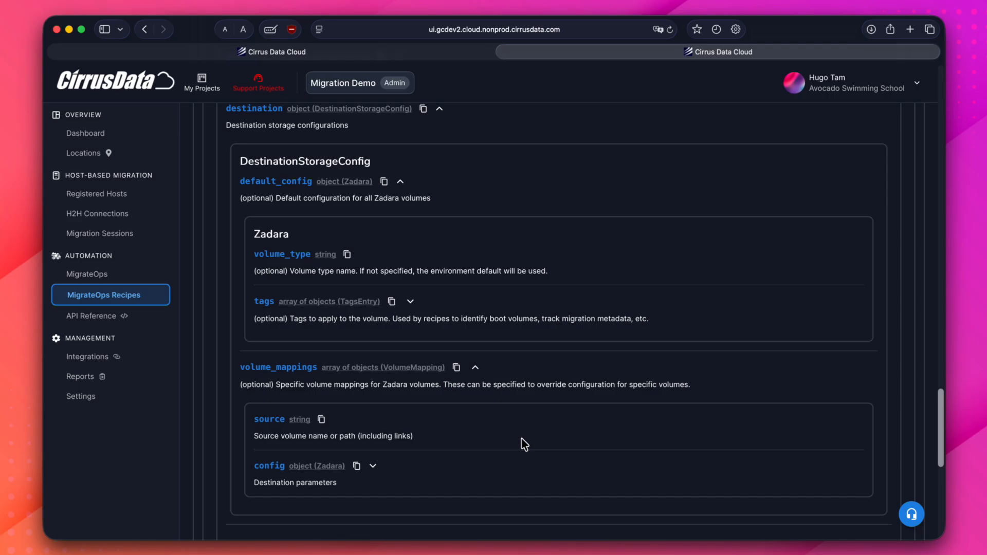
- Return to ComputeConfig and highlight the instance_type field and the explanation of how it is chosen when not specified
scroll(595, 279, "up", 15)
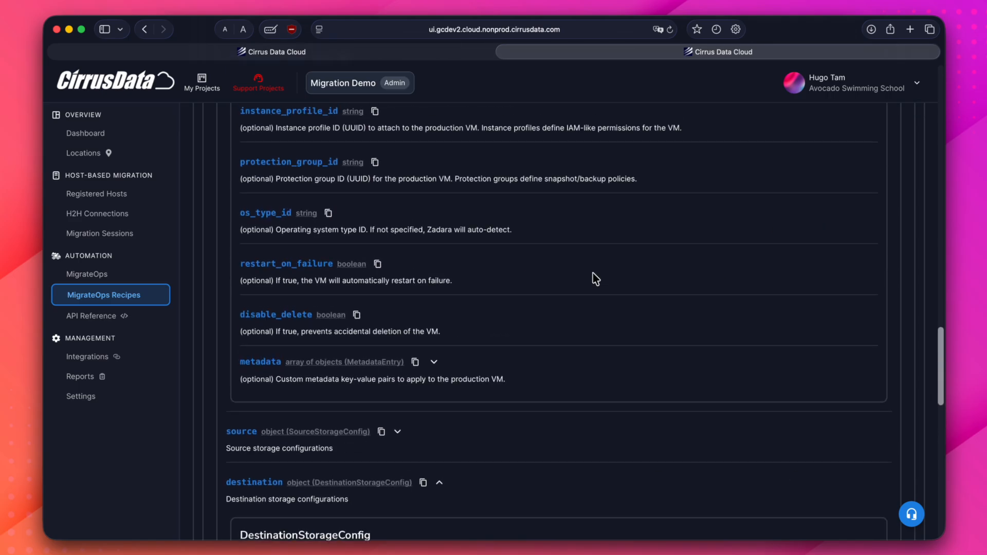
left_click_drag(239, 259, 333, 266)
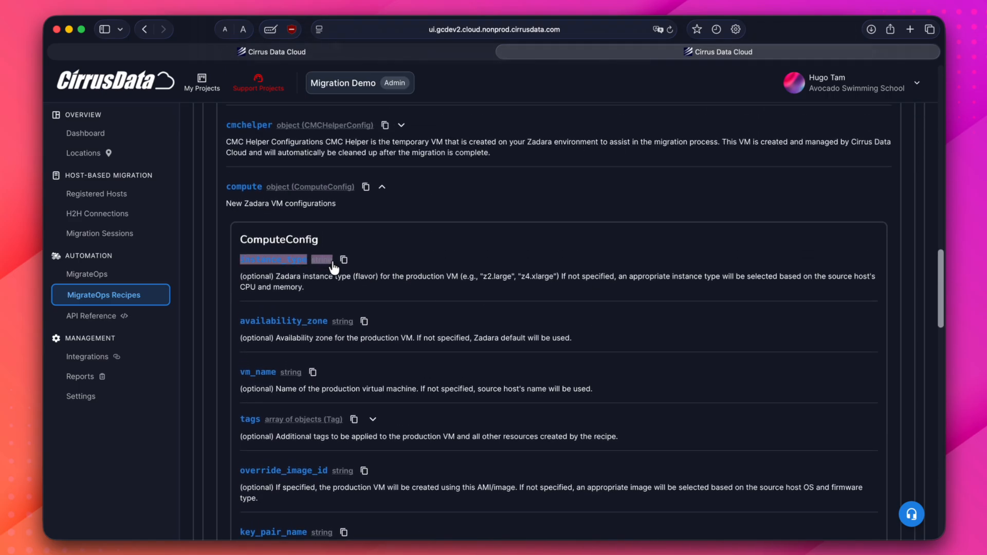
left_click(388, 267)
left_click_drag(559, 277, 643, 287)
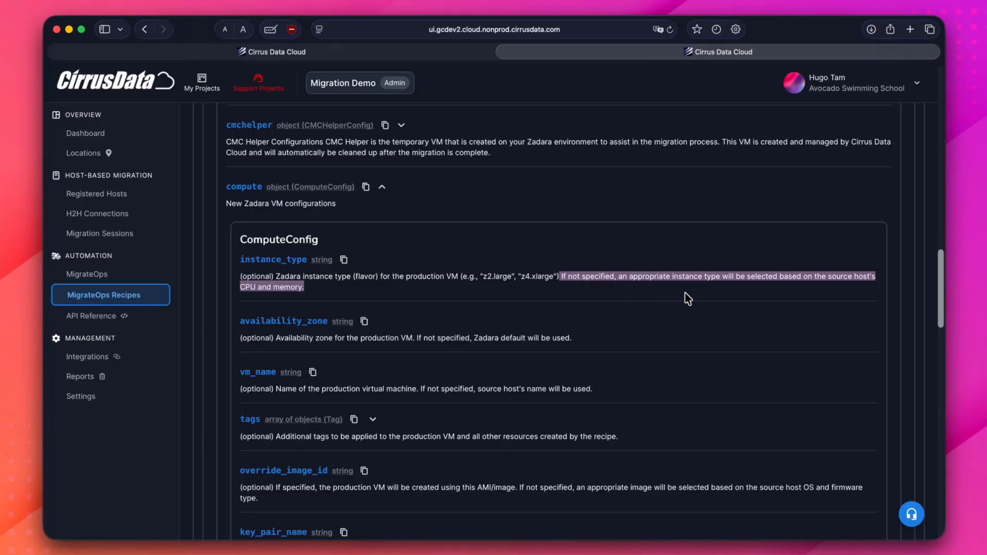
left_click(768, 126)
- Expand the cmchelper object, highlight its description and review the helper VM's optional fields
scroll(716, 293, "up", 3)
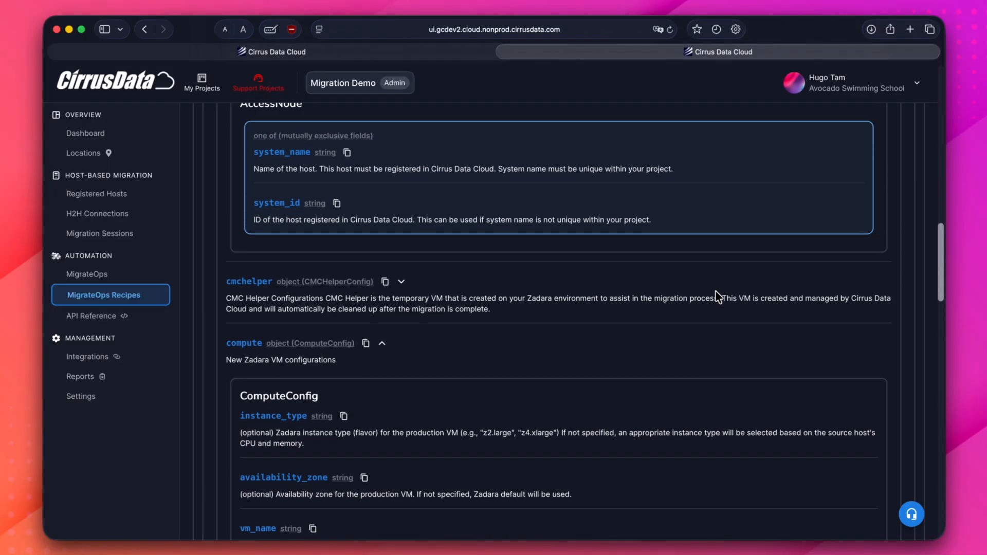
left_click(402, 288)
left_click_drag(228, 309, 519, 319)
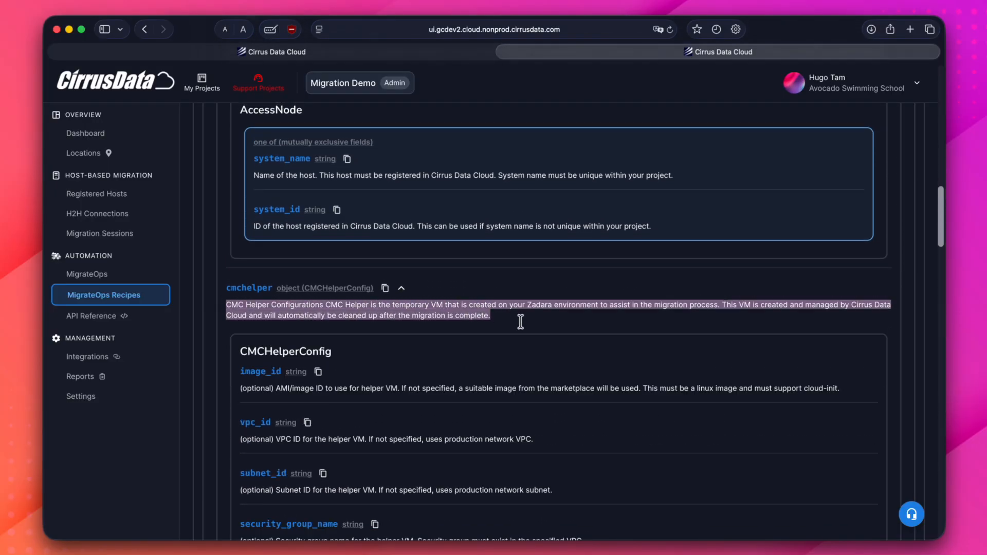
left_click(519, 319)
scroll(520, 320, "down", 3)
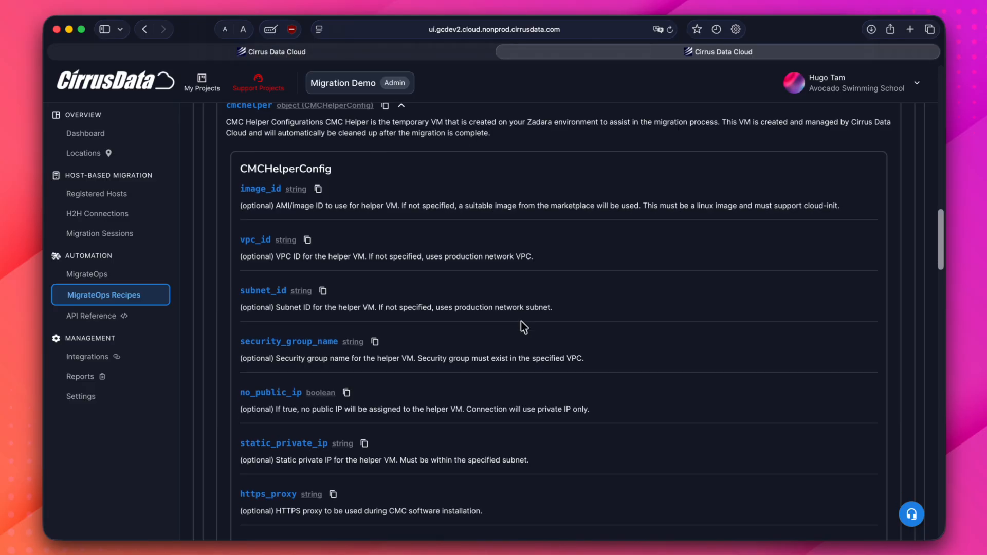
scroll(523, 327, "down", 8)
scroll(524, 326, "down", 4)
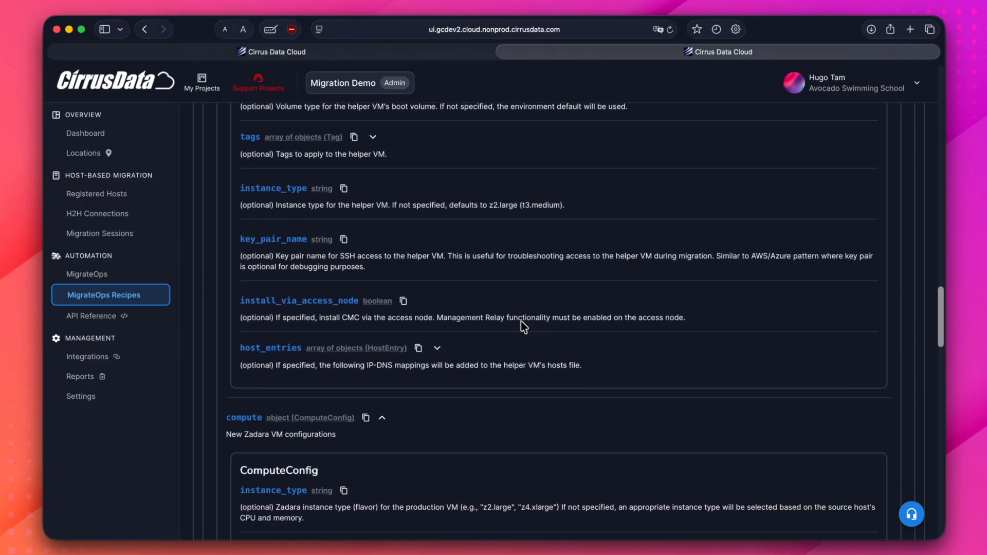
left_click(129, 220)
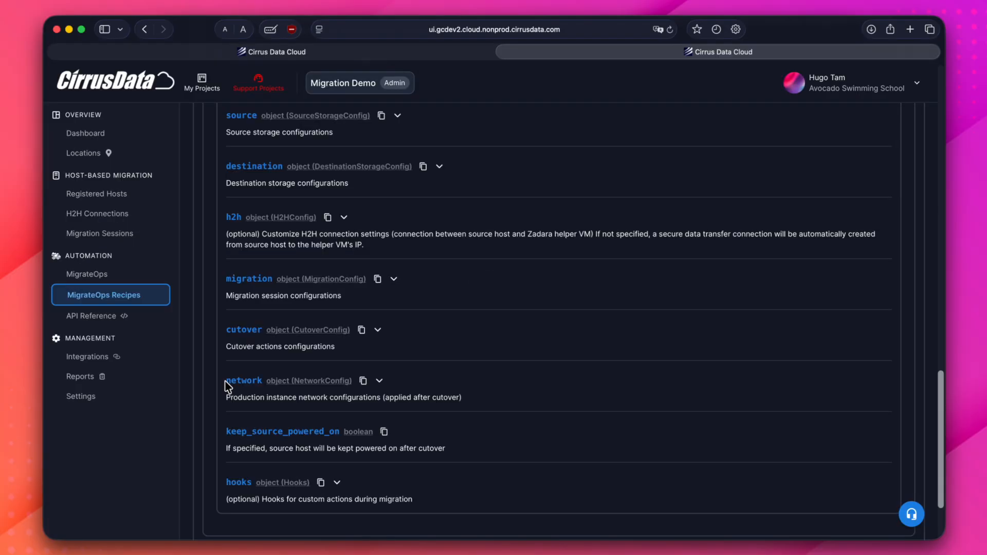
- Expand the network object and its interfaces array, then highlight the NetworkConfig heading and the static_private_ip field
left_click(380, 382)
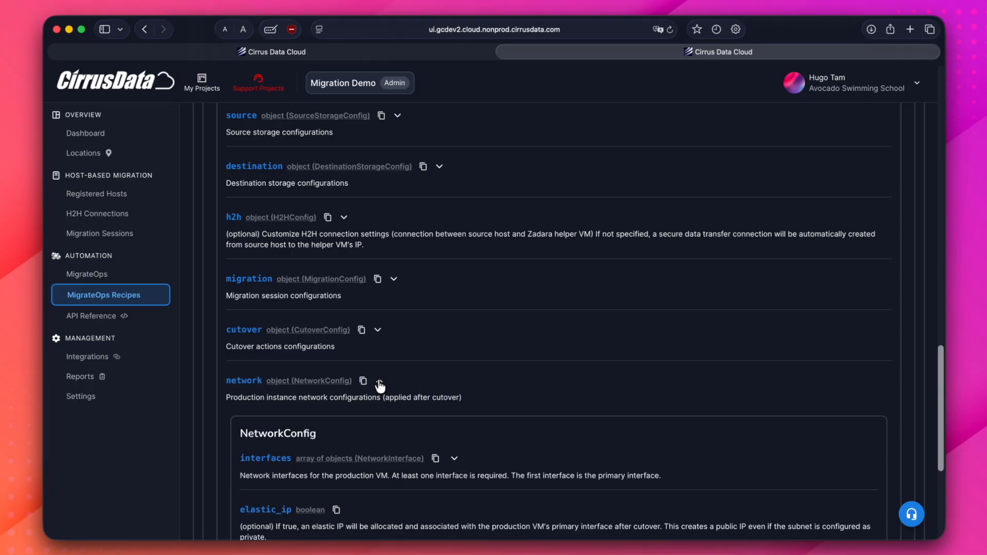
scroll(379, 360, "down", 5)
left_click_drag(236, 296, 333, 300)
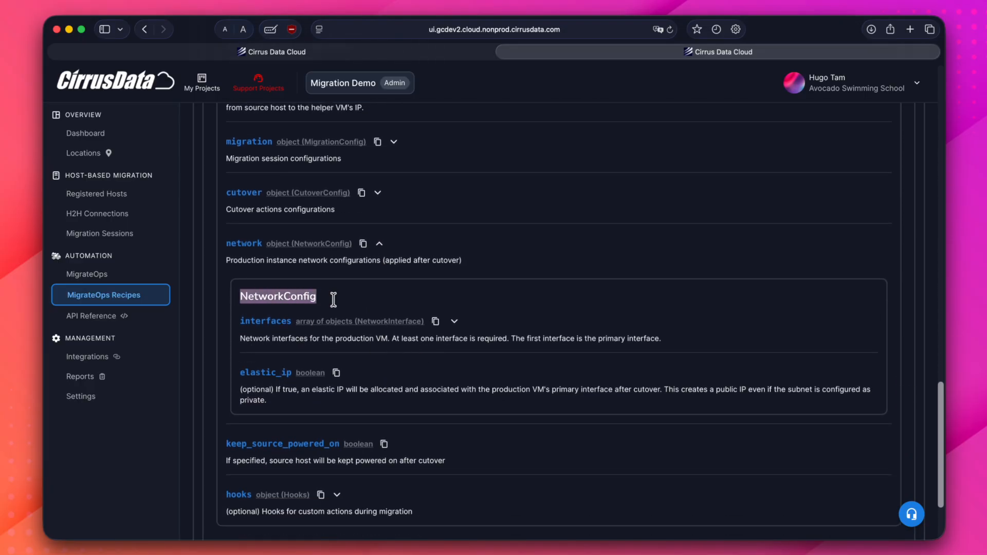
left_click(333, 300)
left_click(455, 321)
scroll(461, 327, "down", 2)
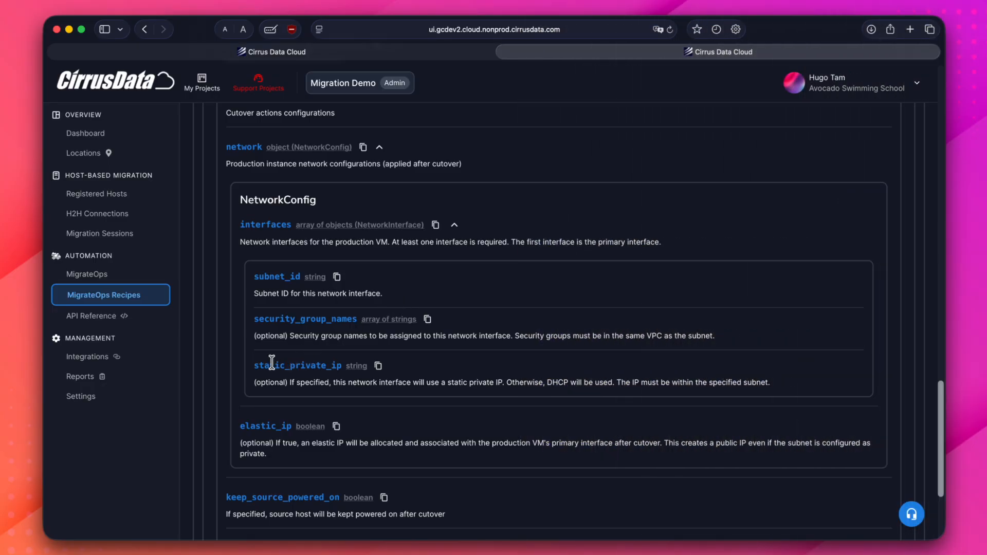
left_click_drag(255, 367, 342, 366)
left_click(437, 369)
- Highlight the description of the elastic_ip option in NetworkConfig
scroll(437, 369, "down", 2)
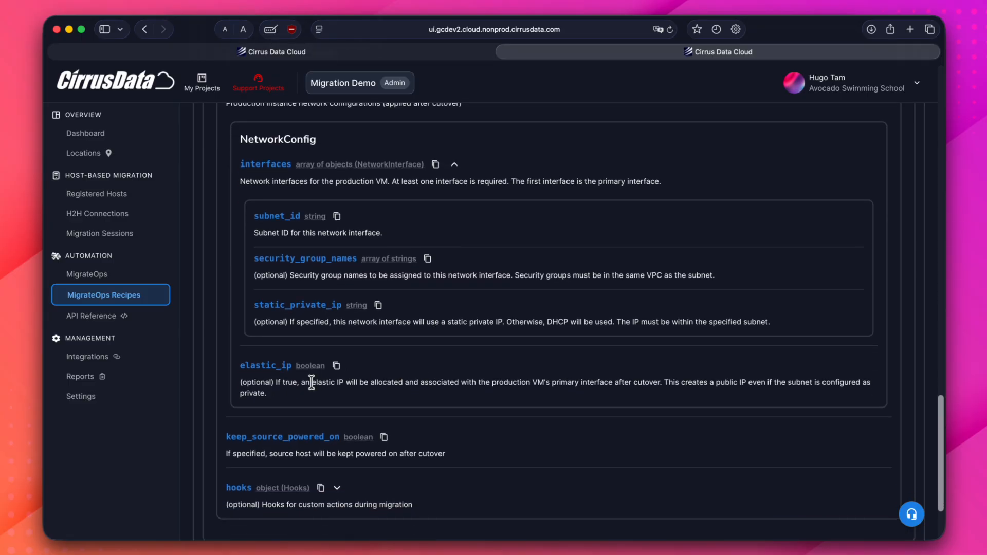
left_click_drag(276, 383, 347, 397)
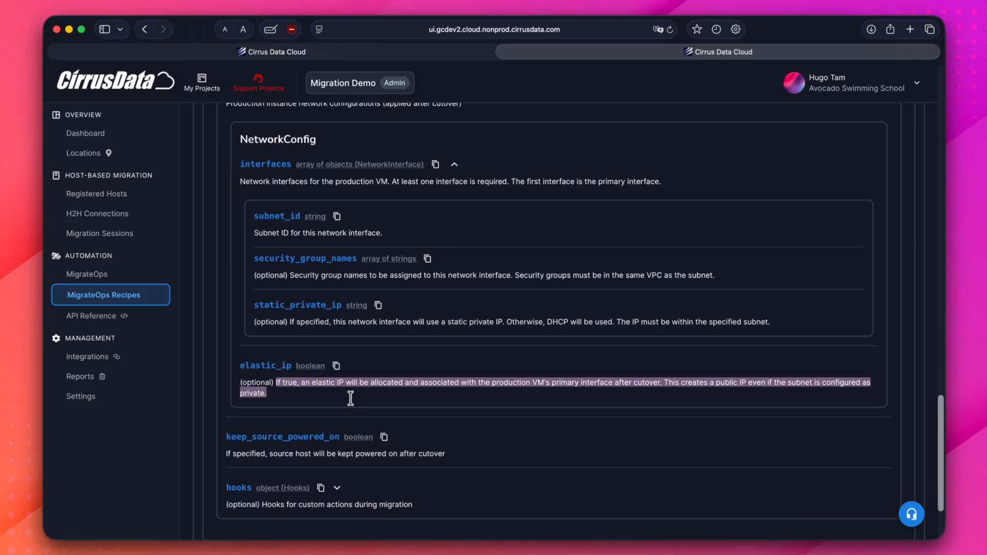
left_click(350, 399)
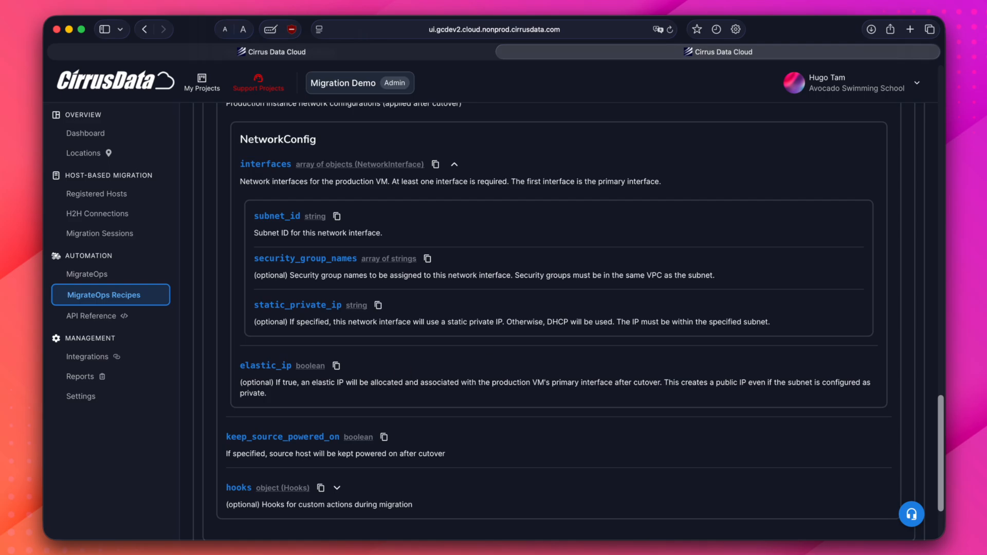
- Expand the compute object again and review the production VM options down to metadata
scroll(428, 367, "up", 15)
scroll(485, 276, "down", 7)
left_click(383, 198)
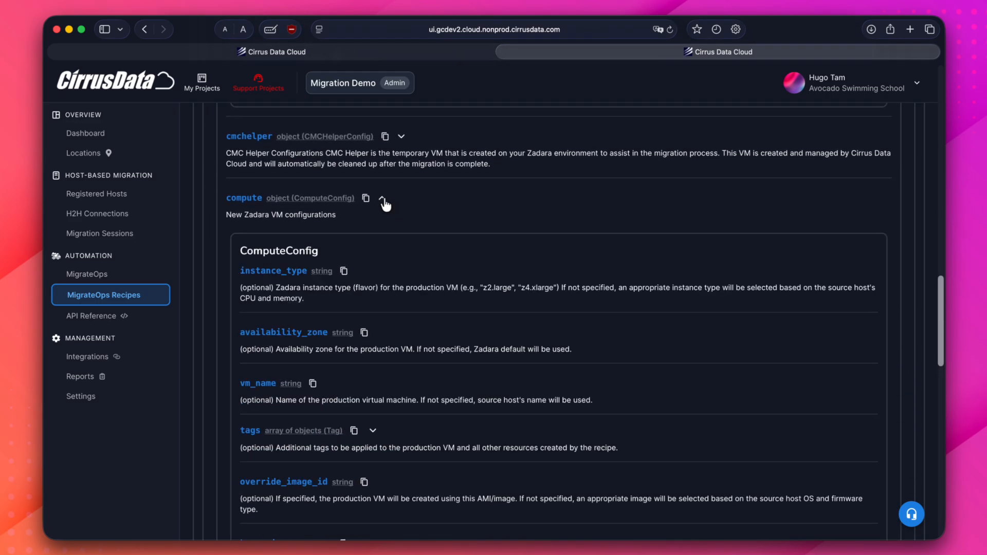
scroll(458, 334, "down", 8)
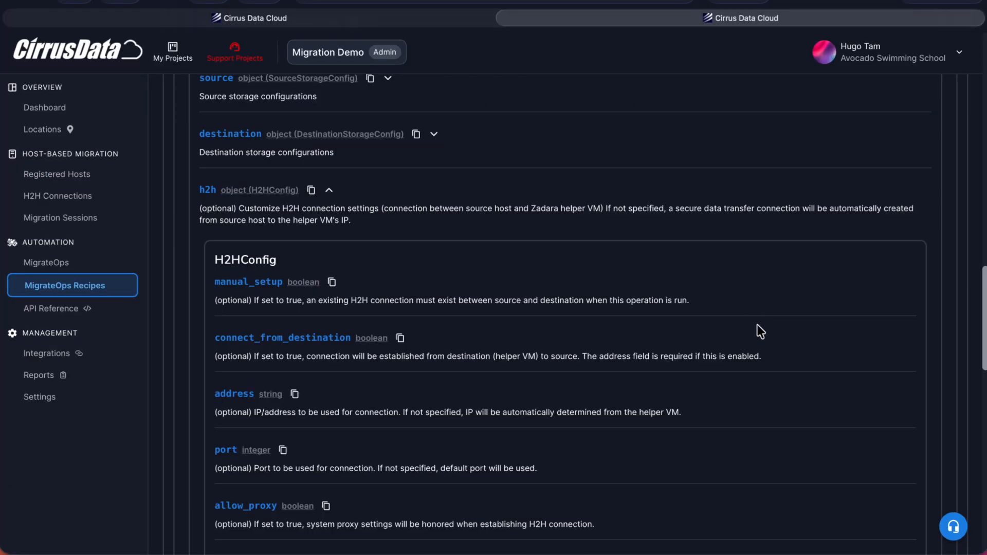
scroll(731, 335, "down", 7)
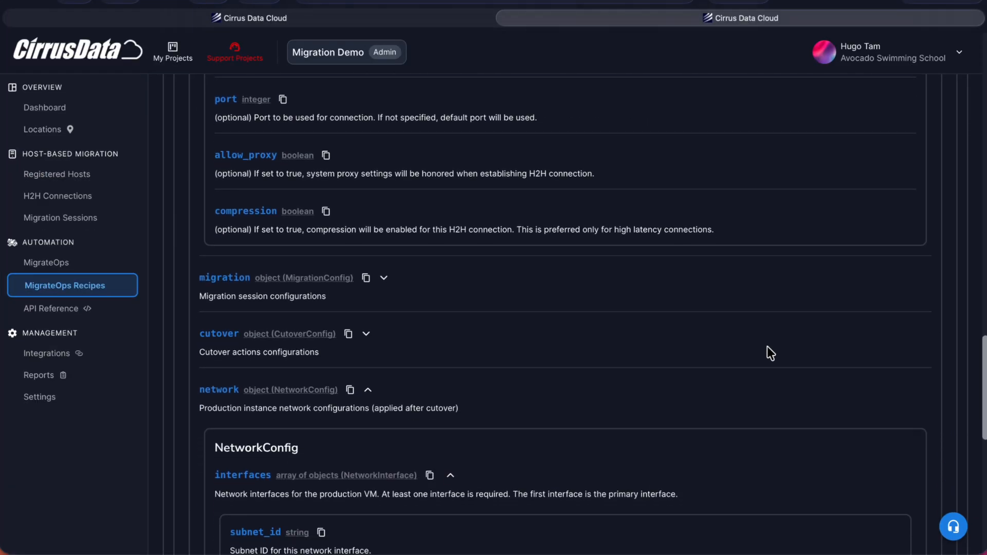
- Expand the migration and cutover objects of the recipe to view their settings
scroll(531, 305, "down", 3)
scroll(533, 296, "down", 6)
left_click(367, 206)
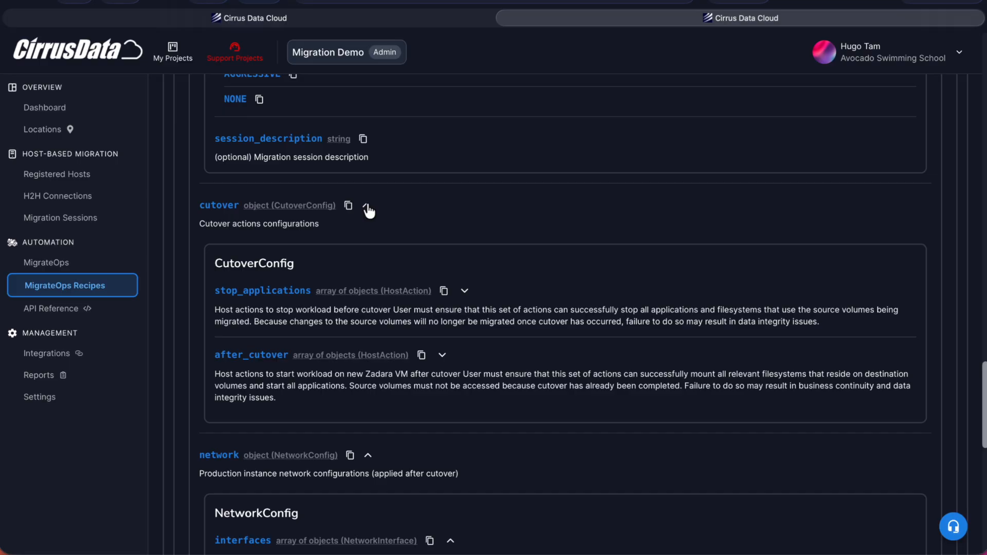
- Expand stop_applications in CutoverConfig and look through the host actions available before cutover
scroll(468, 258, "down", 1)
left_click(464, 236)
scroll(470, 329, "down", 1)
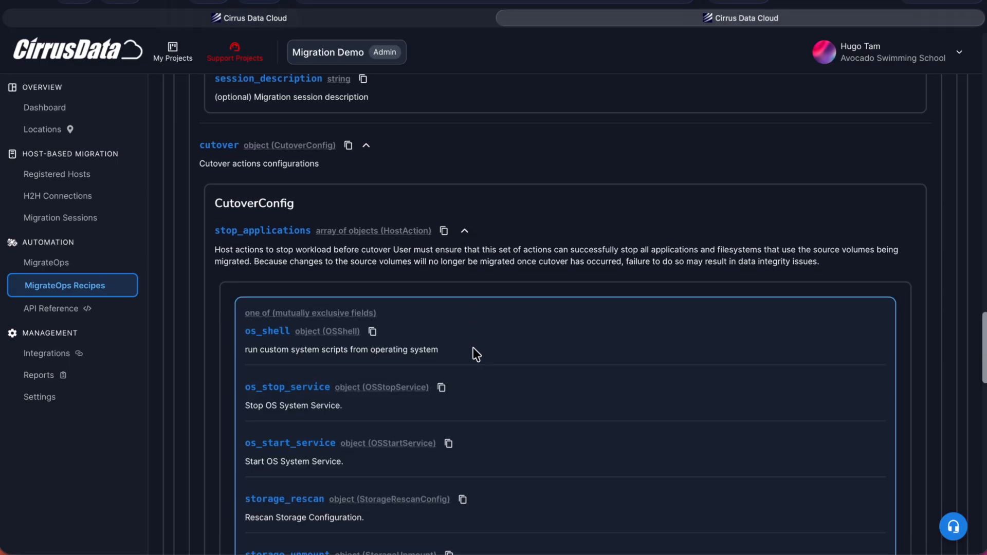
scroll(476, 355, "down", 2)
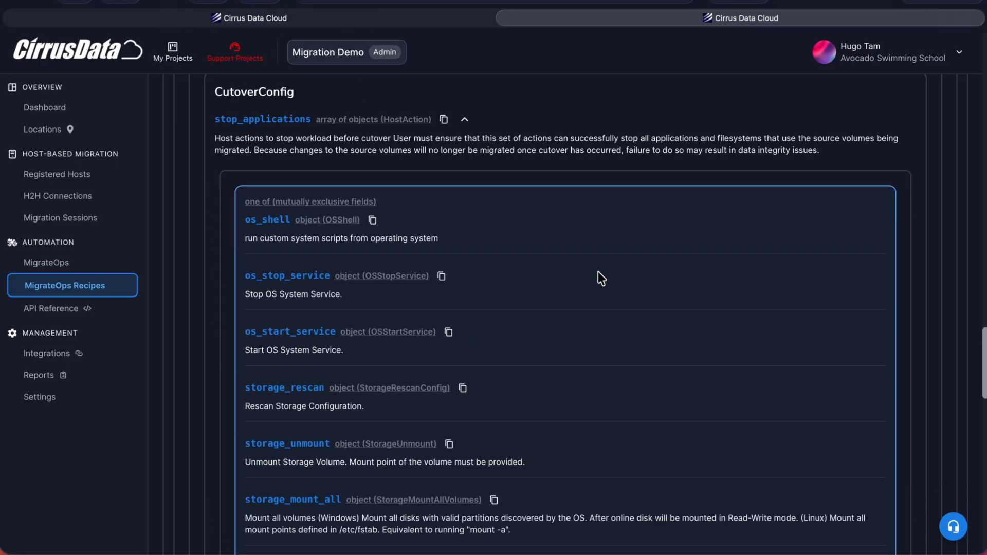
scroll(601, 278, "down", 3)
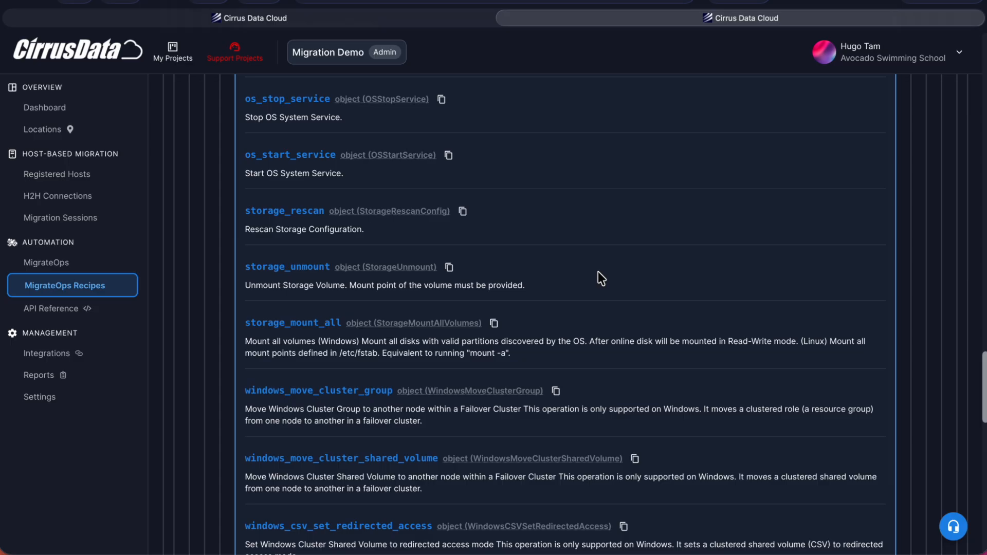
- Expand after_cutover in CutoverConfig and look through its available host actions
scroll(597, 271, "down", 8)
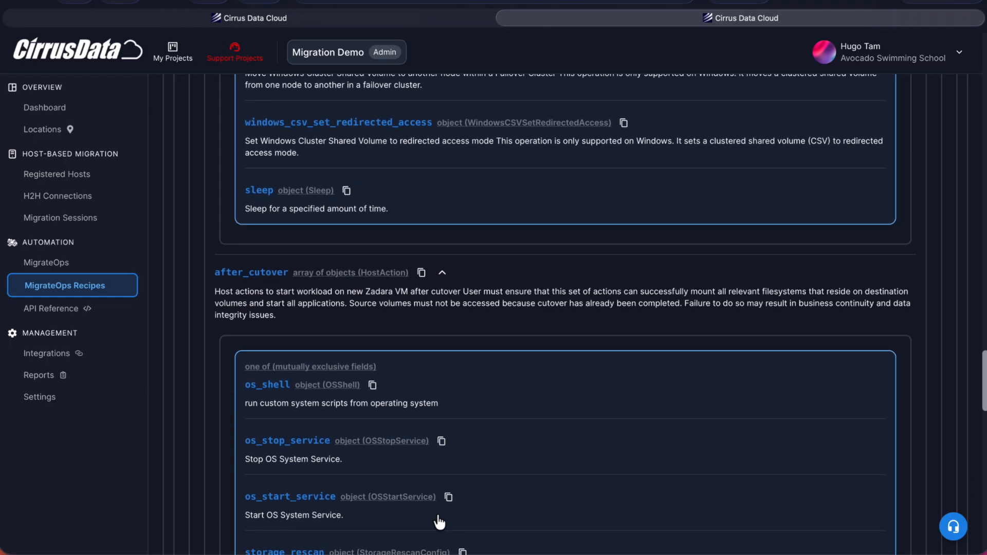
scroll(439, 522, "down", 5)
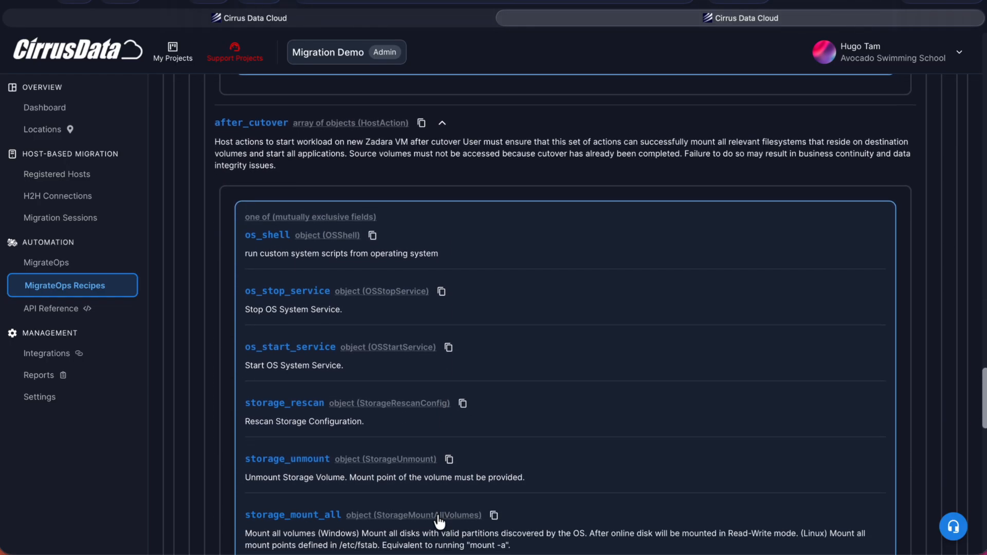
scroll(438, 520, "down", 1)
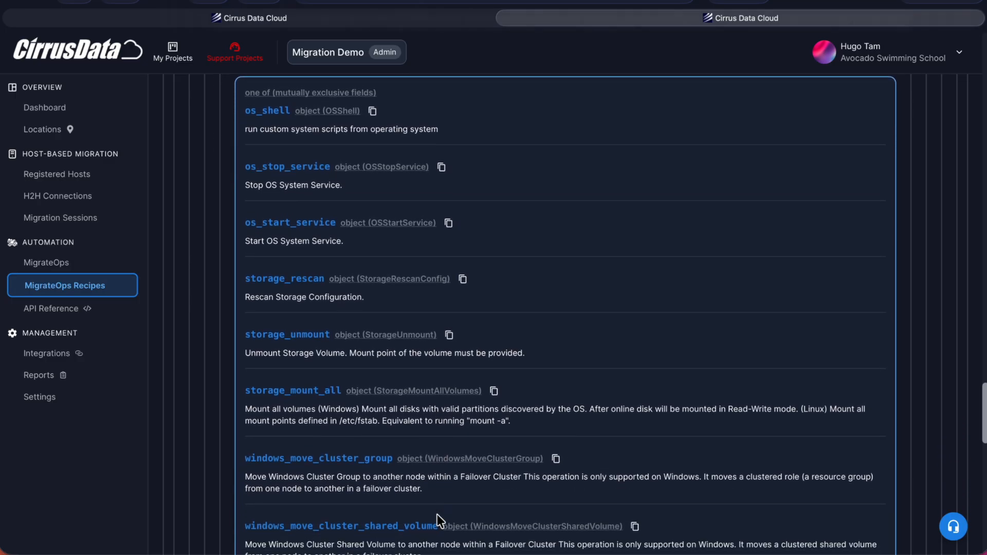
- Open the integration goodies and start adding the Zadara zCompute Cloud Platform integration
scroll(438, 520, "down", 3)
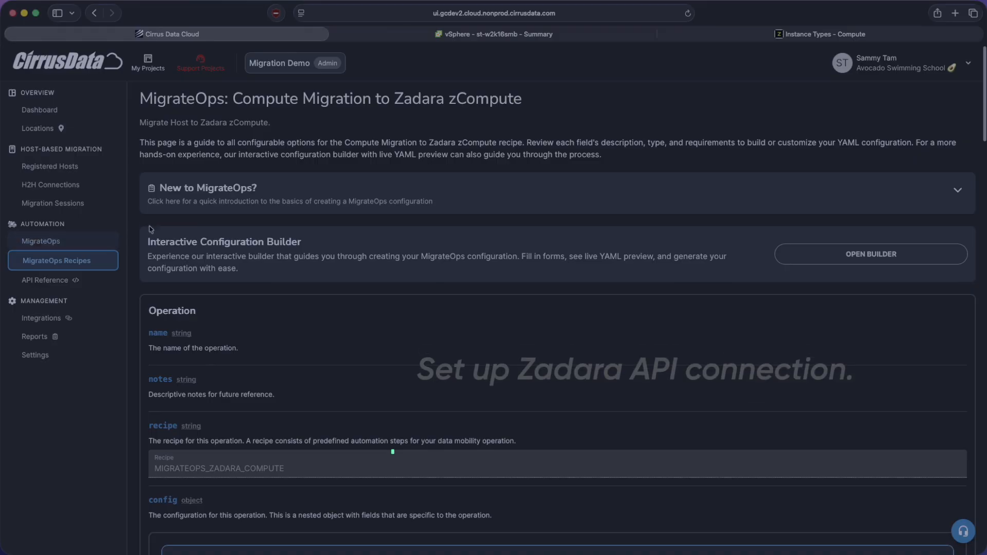
left_click(43, 317)
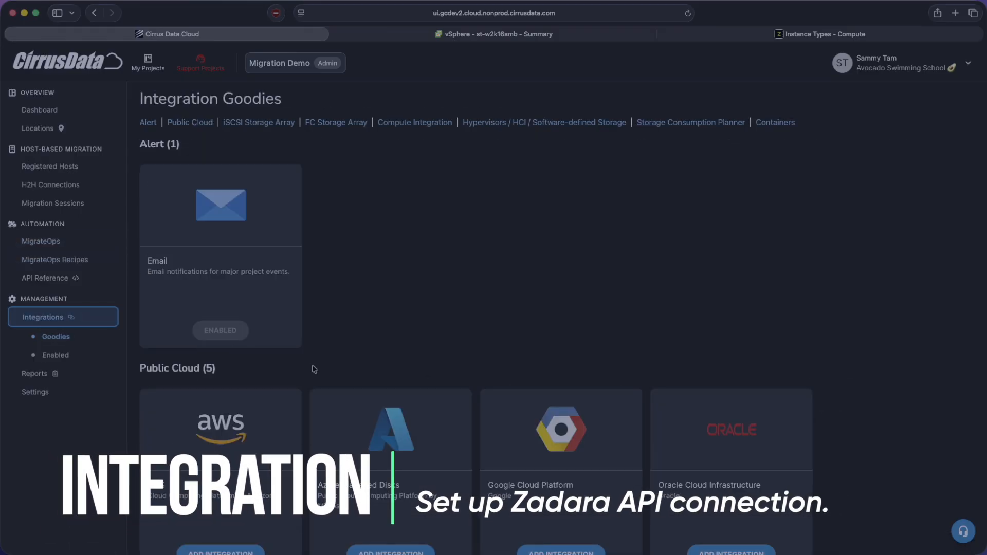
scroll(310, 406, "down", 2)
scroll(308, 405, "down", 12)
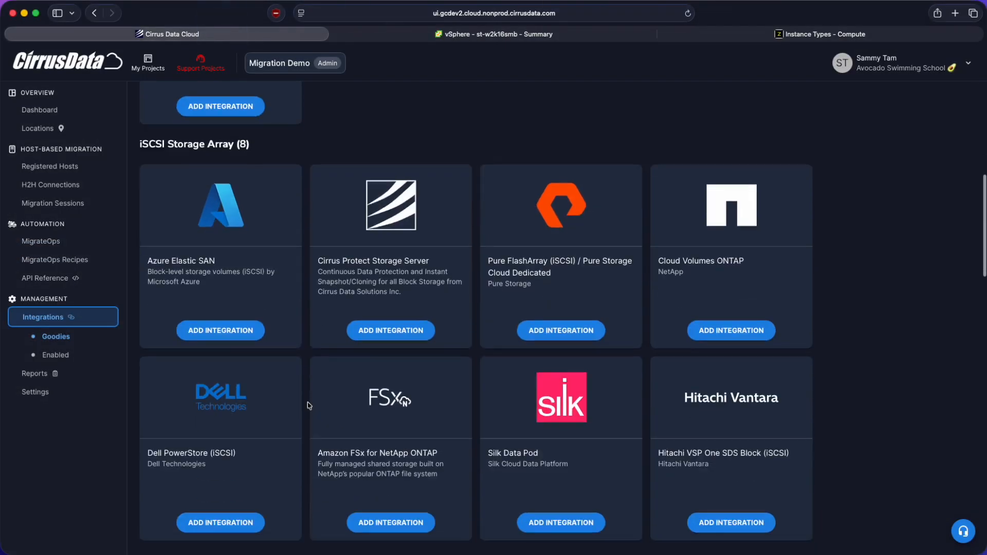
scroll(195, 385, "down", 4)
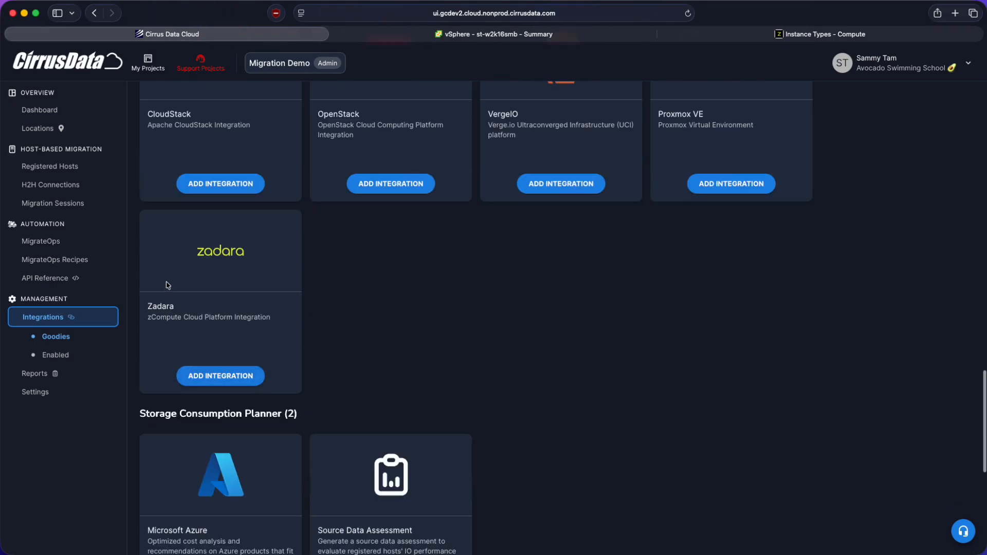
scroll(169, 286, "up", 5)
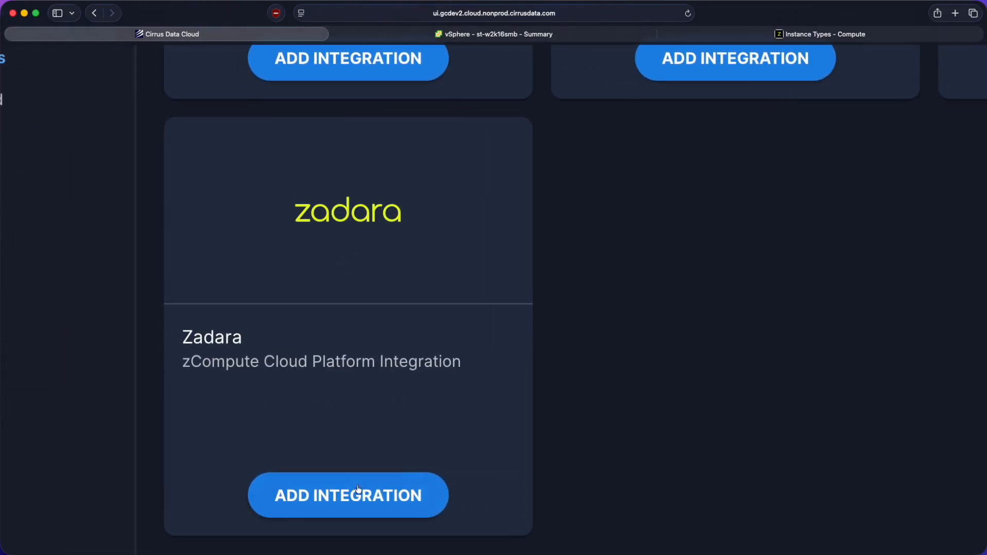
left_click(358, 495)
- Name the integration zadara-test-integration and fill in the zCompute endpoint hostname
left_click(533, 185)
scroll(525, 223, "down", 1)
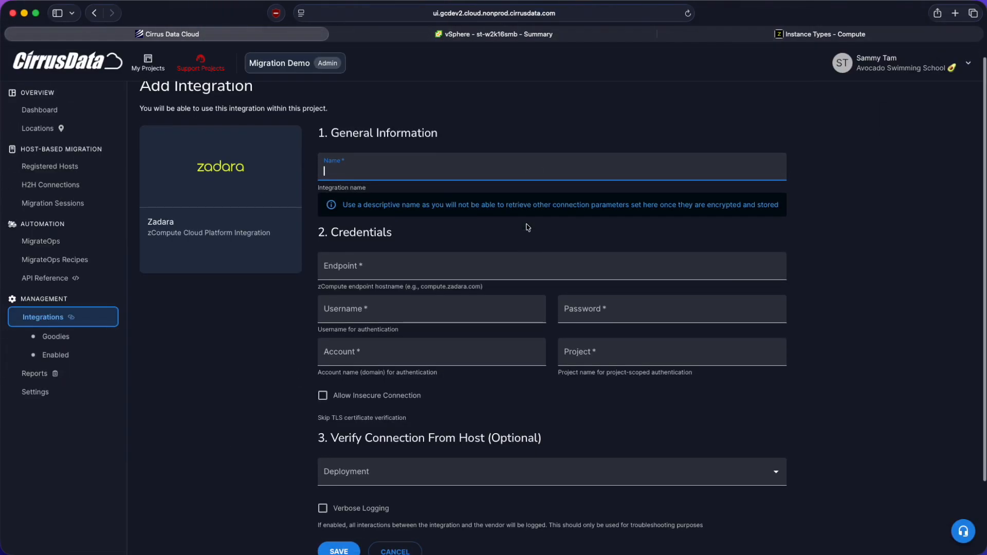
left_click(485, 171)
type("zadara-test-integration")
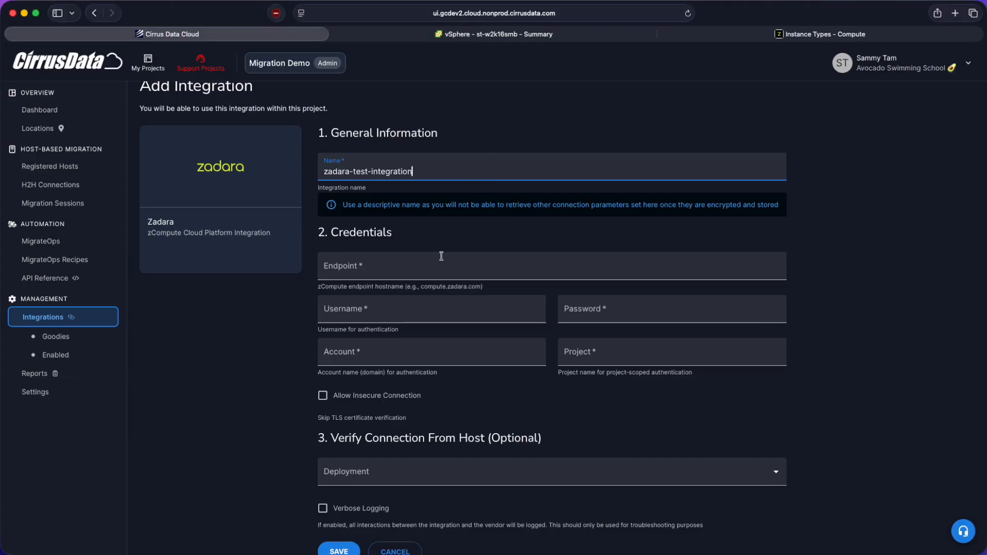
left_click(439, 261)
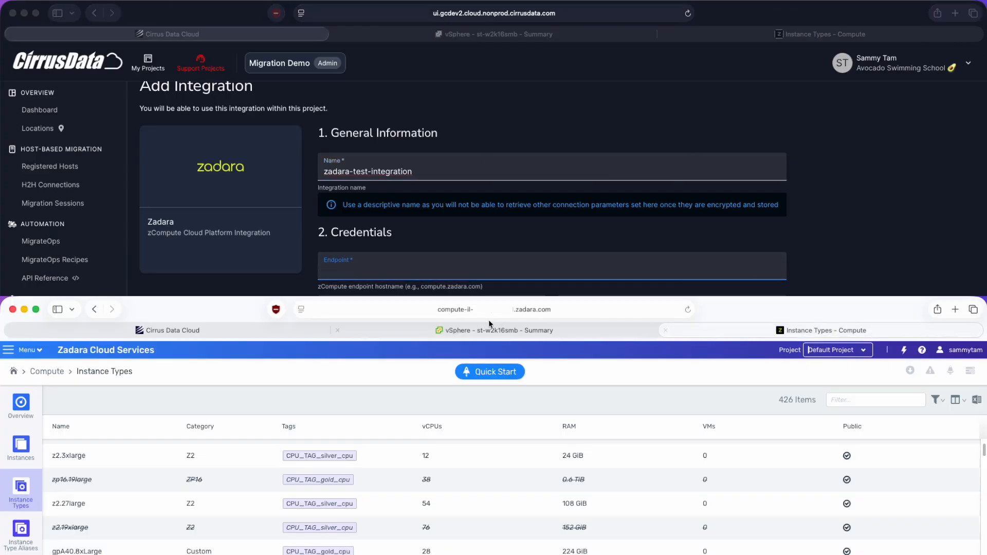
left_click(421, 260)
key("super+v")
- Enter the username and password for authentication, with cirrusdata as the account and cirrusdata-test as the project
left_click(421, 313)
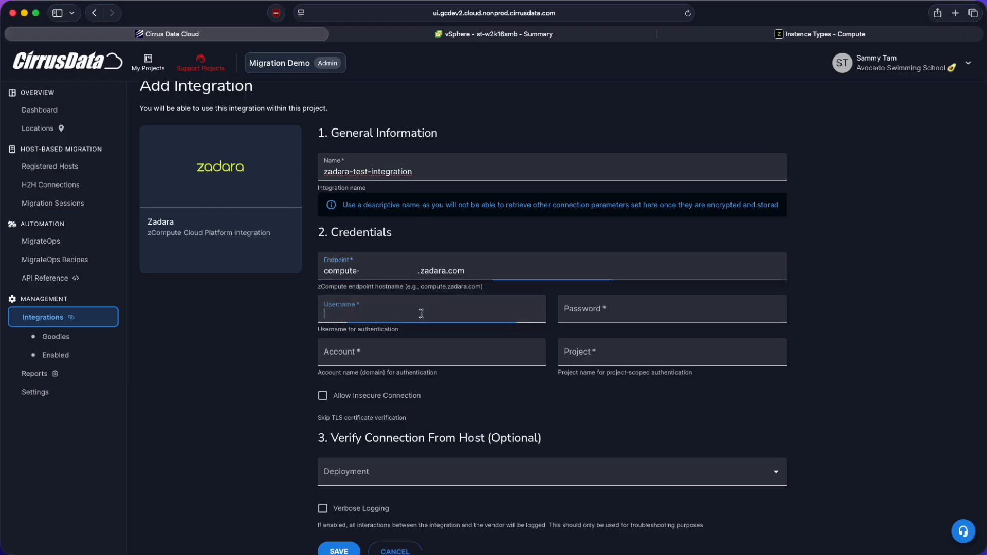
left_click(641, 312)
key("super+v")
left_click(491, 355)
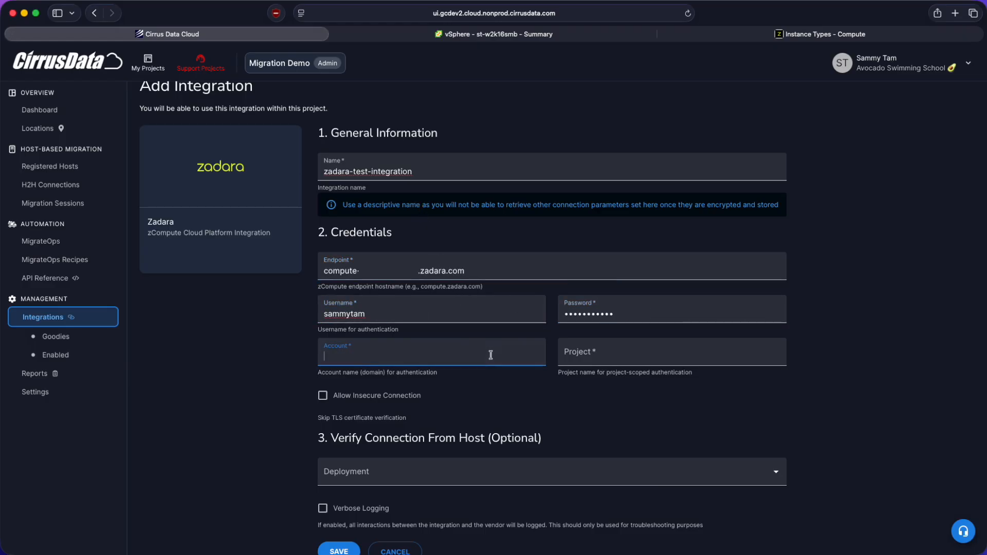
left_click(738, 352)
type("cirrusdata-test")
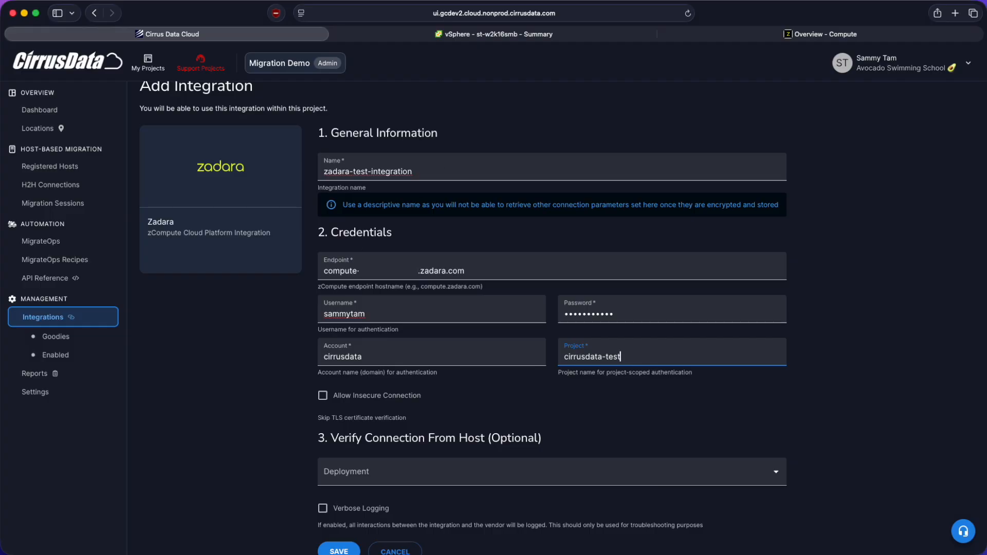
- Allow insecure connections for the Zadara integration, check the deployments available for host verification, and save the integration
left_click(366, 396)
scroll(372, 394, "down", 2)
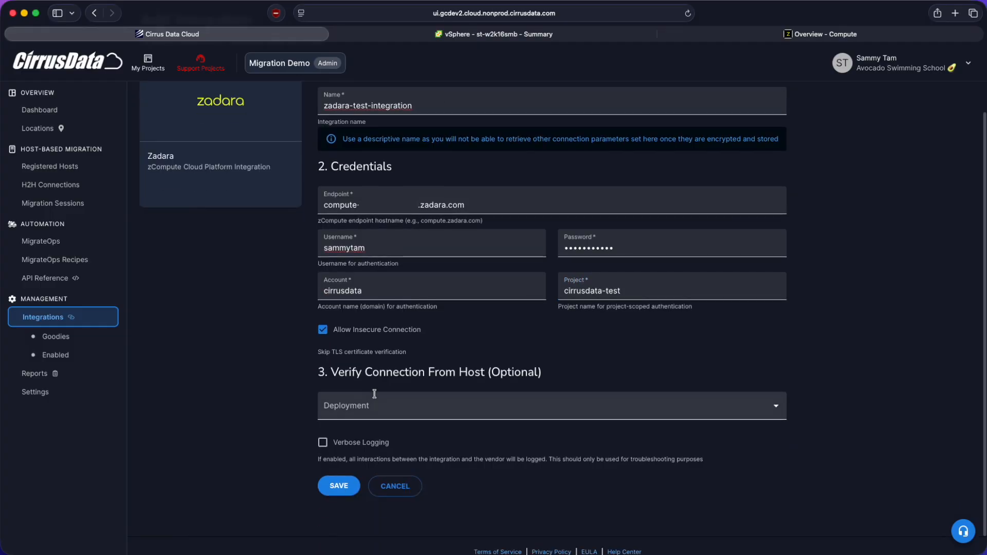
left_click(383, 407)
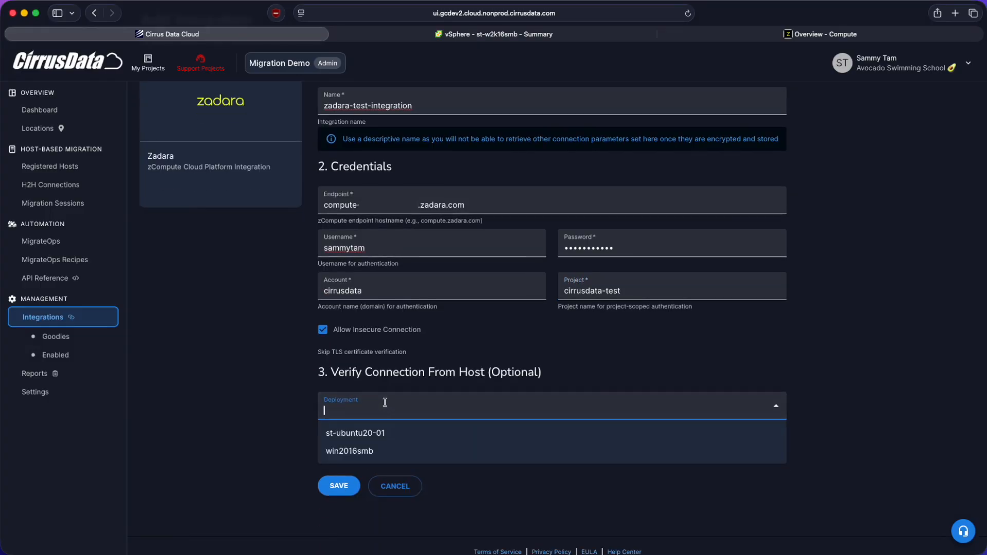
left_click(339, 486)
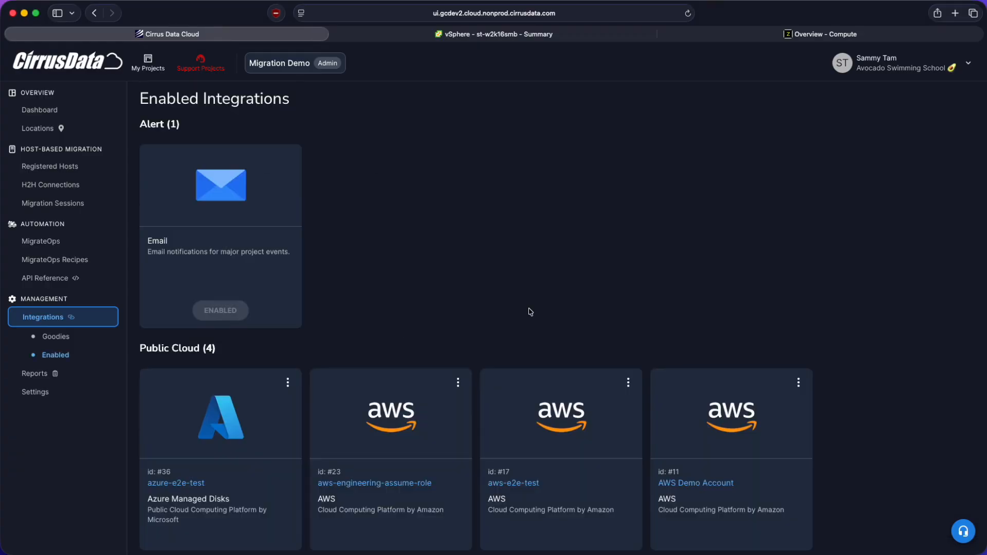
scroll(530, 311, "down", 1)
scroll(156, 277, "up", 5)
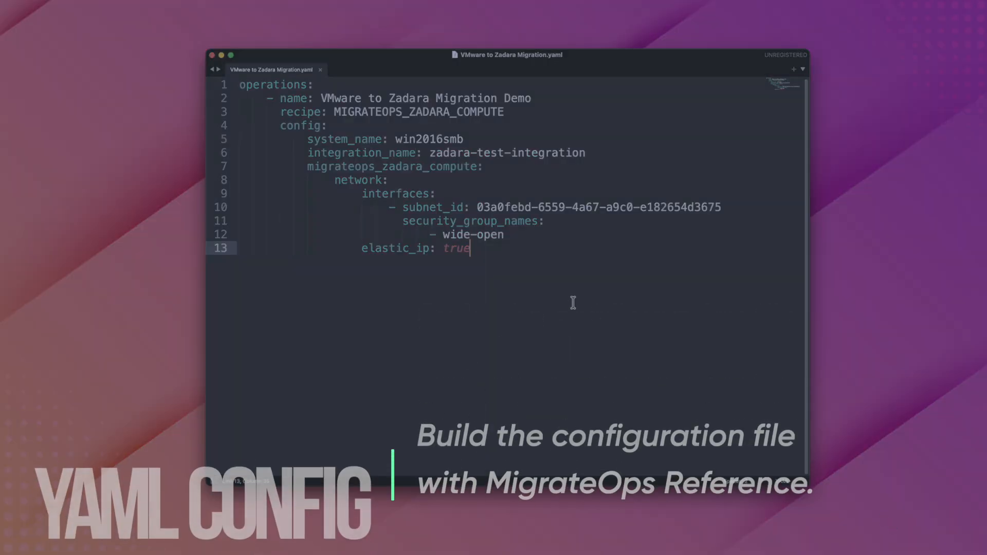
- Expand migrateops_openstack_compute in the recipe reference and look through its Config fields
key("super+a")
left_click(583, 268)
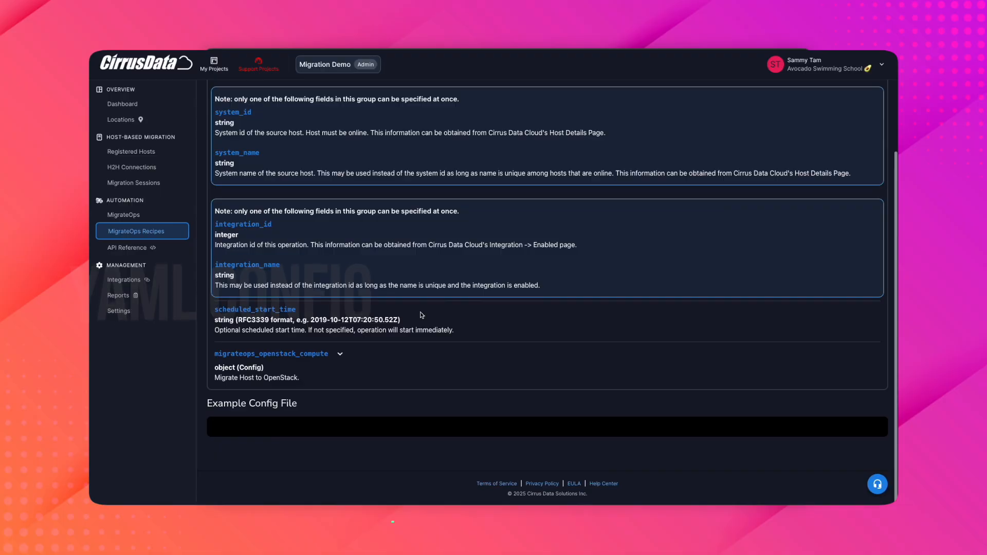
left_click(307, 354)
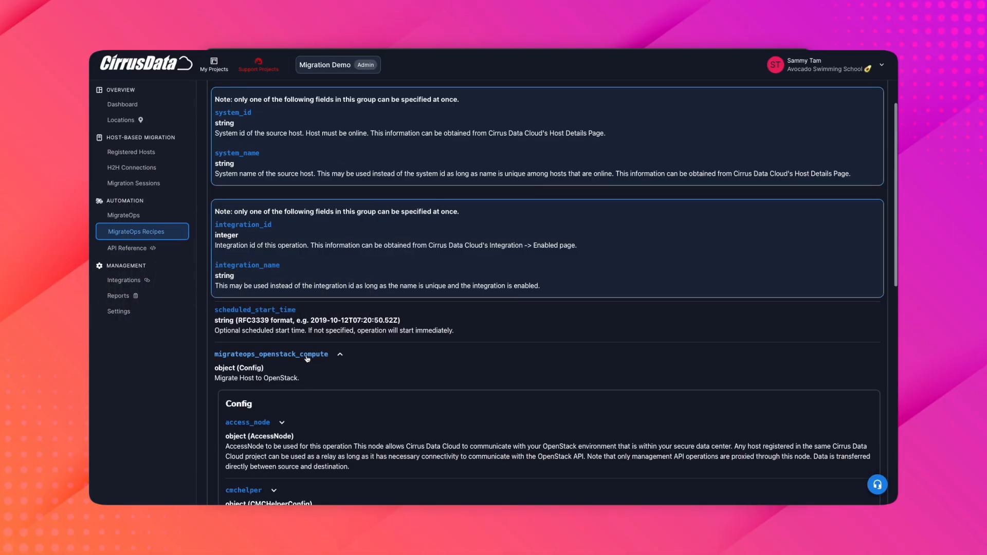
scroll(307, 359, "down", 7)
left_click(275, 130)
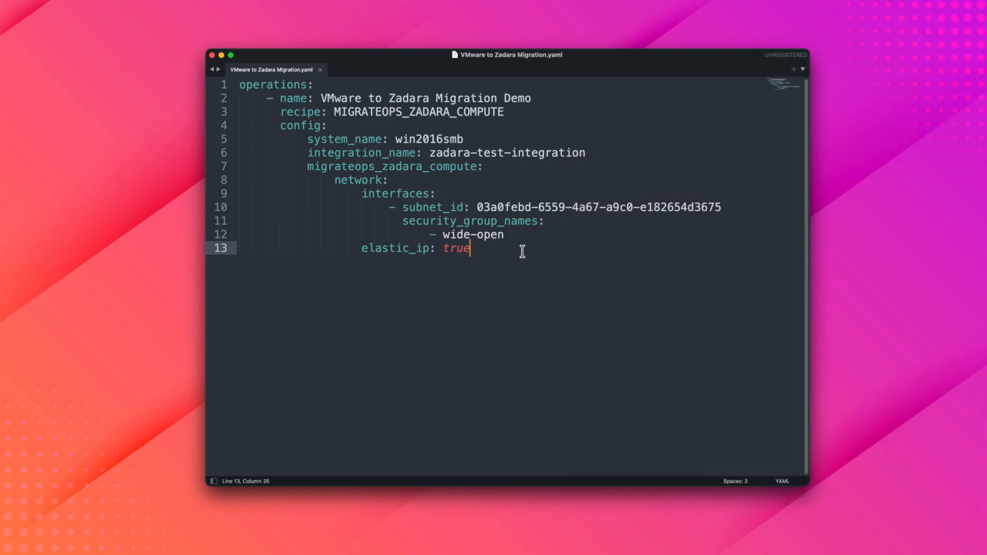
- Review the operation name, recipe, system_name and integration_name values in VMware to Zadara Migration.yaml
left_click_drag(321, 98, 531, 104)
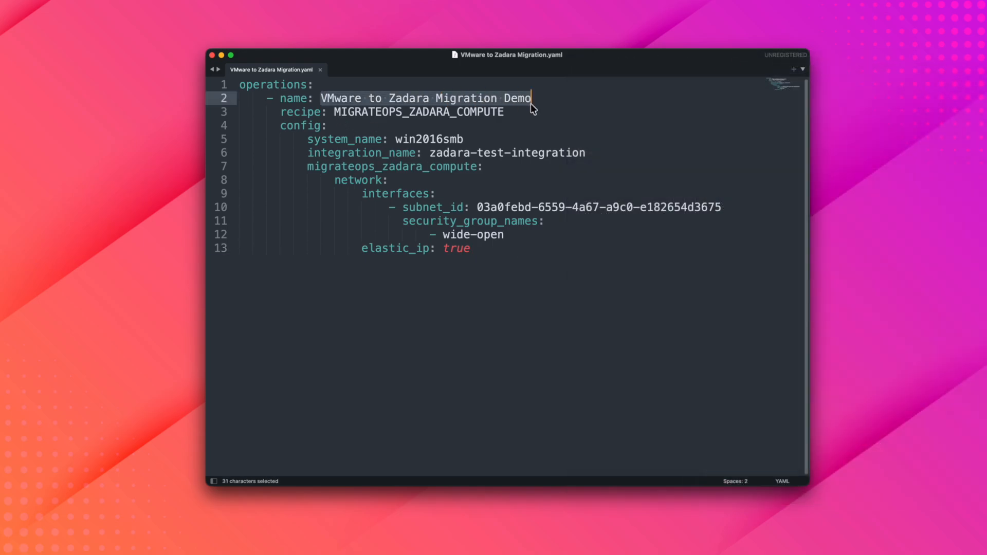
left_click(546, 99)
left_click_drag(334, 111, 503, 112)
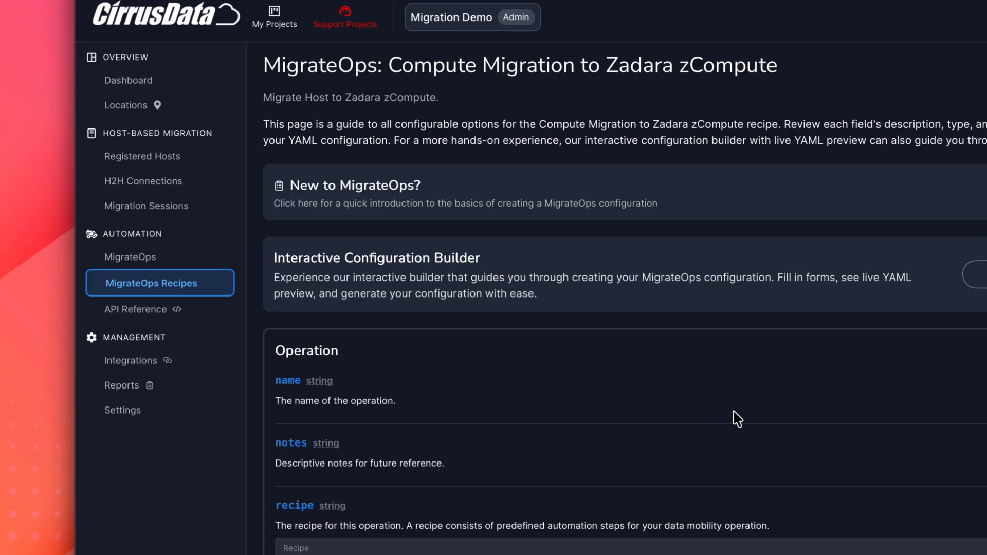
scroll(738, 418, "down", 3)
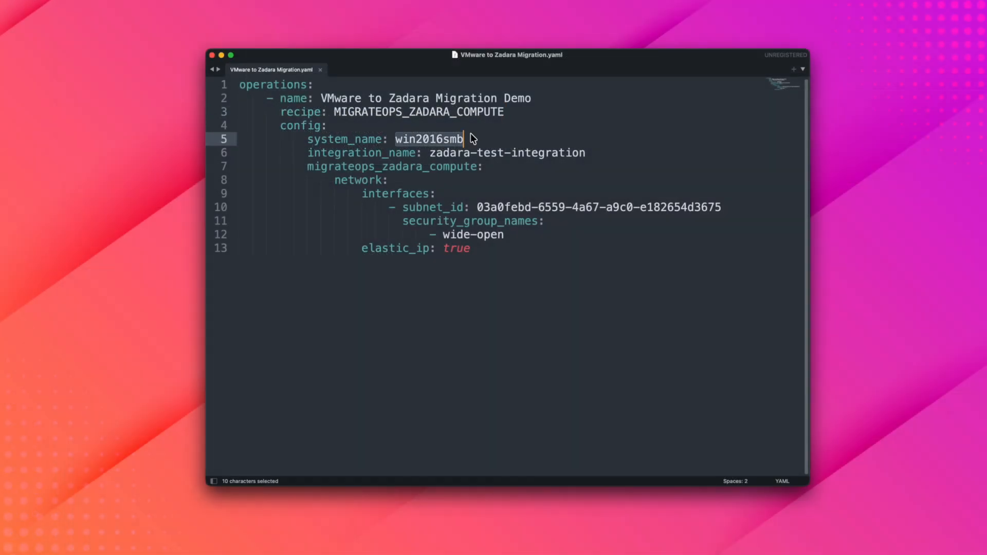
left_click(469, 137)
left_click_drag(430, 152, 586, 154)
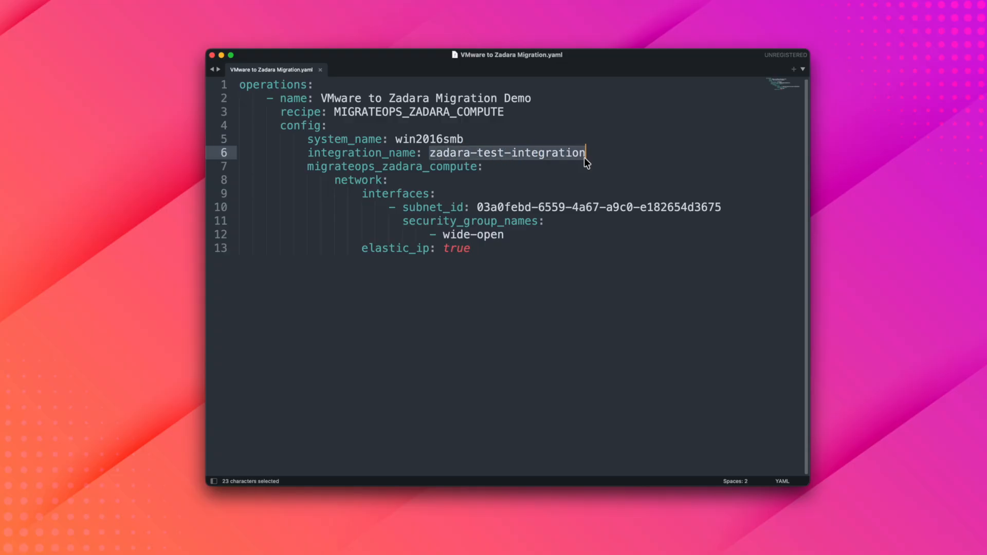
left_click(594, 154)
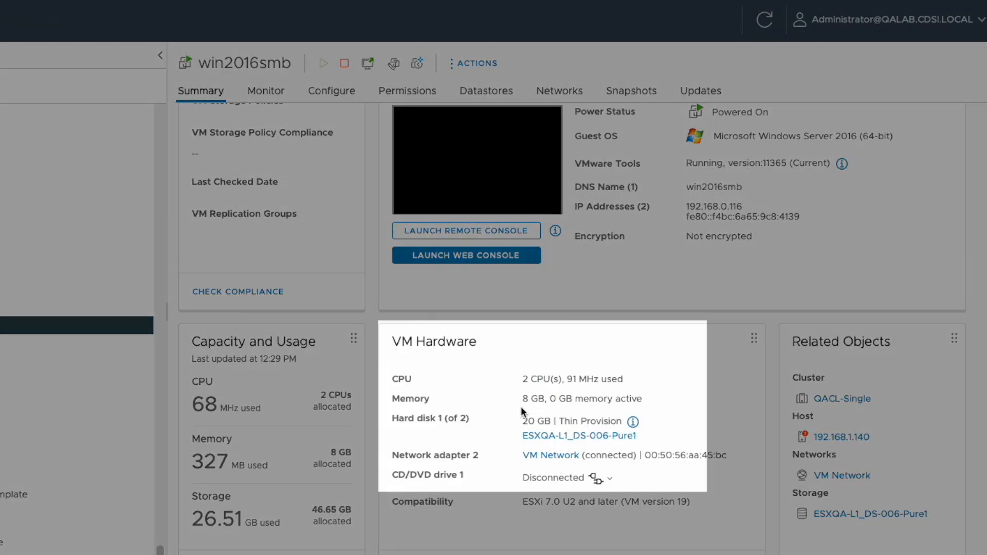
- Examine the CPU and memory of win2016smb in its vSphere VM hardware summary and its registered host details
left_click_drag(521, 402, 571, 402)
left_click_drag(522, 381, 563, 380)
left_click(563, 381)
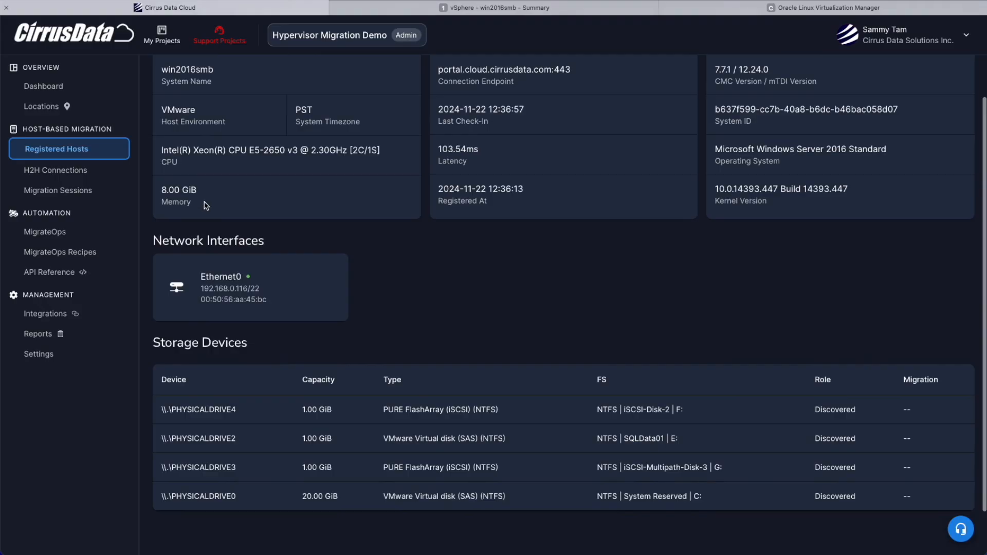
left_click_drag(205, 202, 163, 191)
left_click(163, 191)
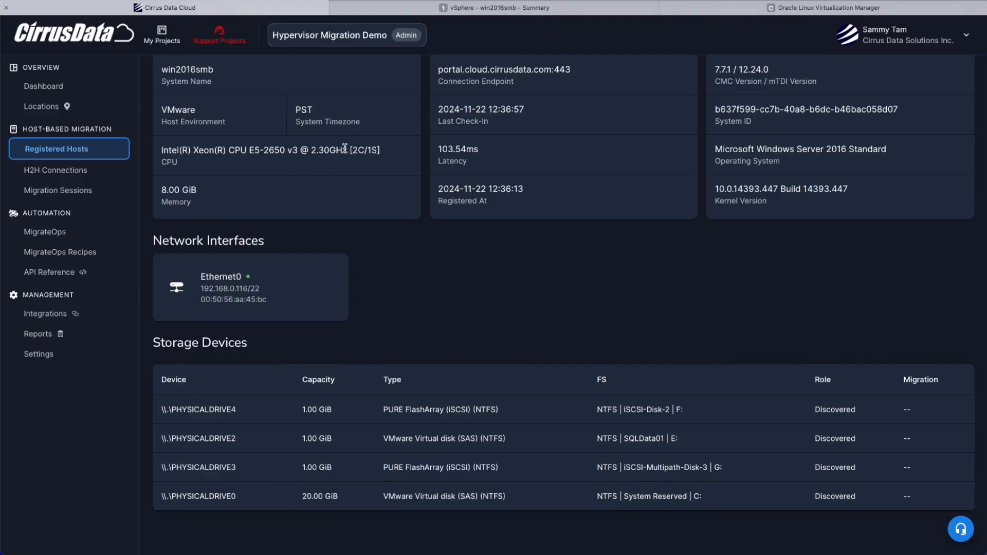
left_click(367, 150)
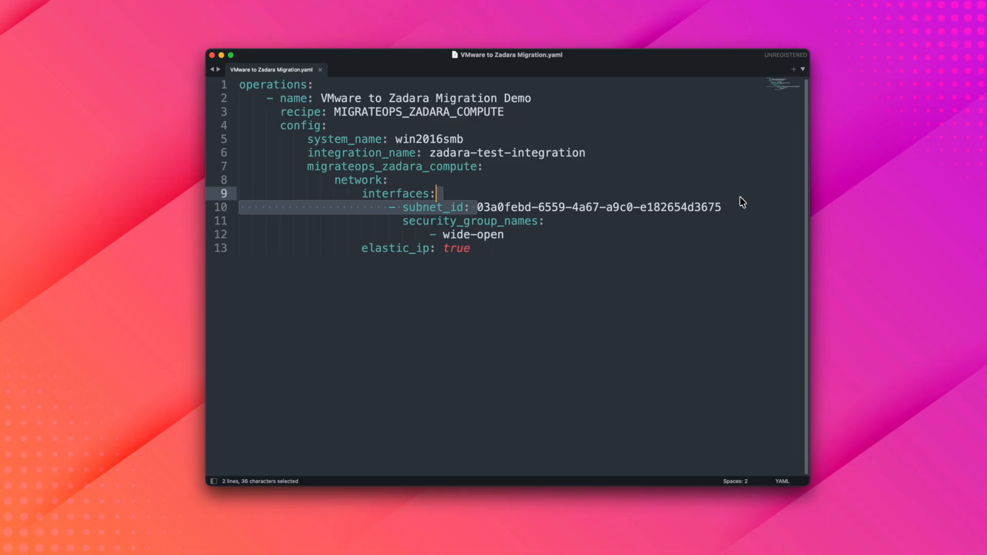
- Highlight the subnet_id key and the wide-open security group under interfaces in the migration YAML
left_click(479, 192)
left_click_drag(403, 206, 473, 205)
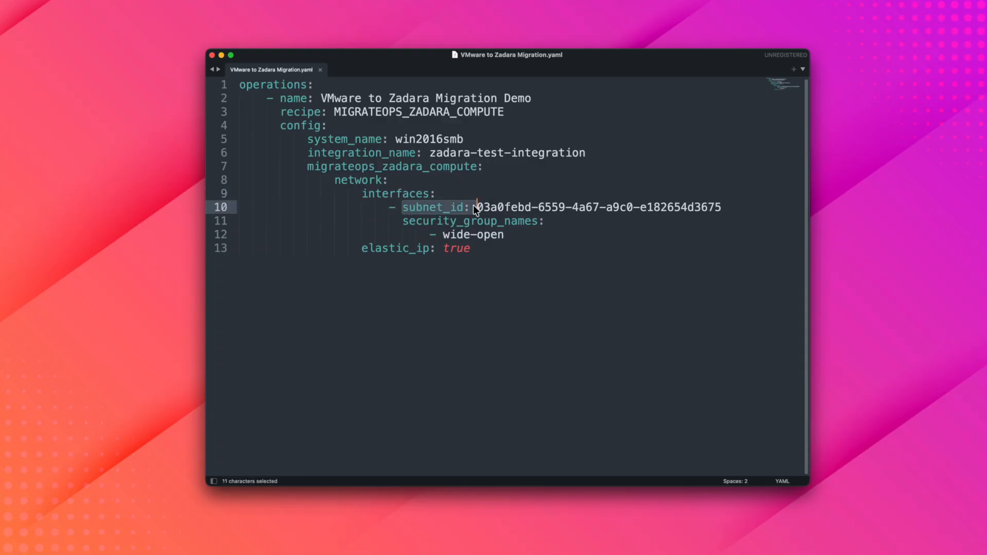
left_click(473, 206)
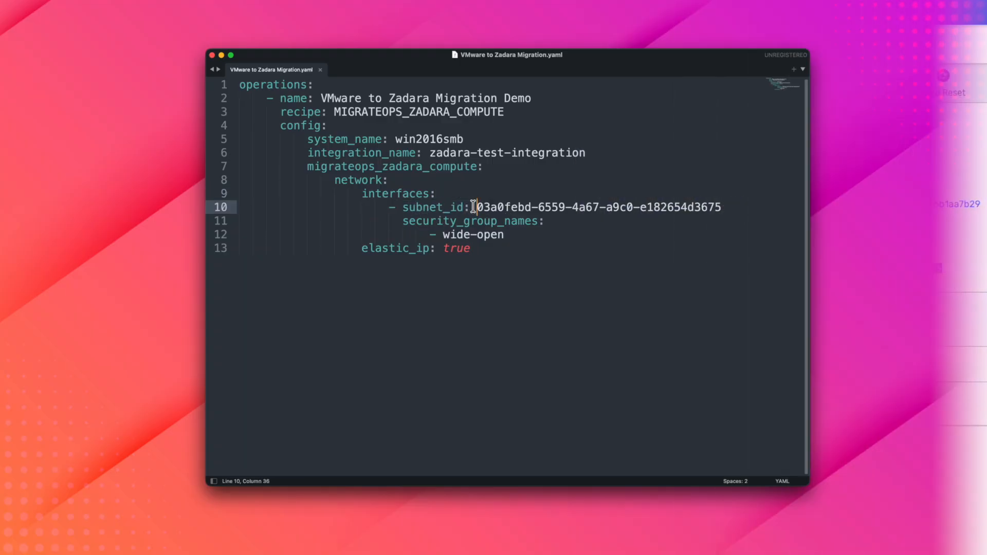
left_click_drag(443, 235, 507, 235)
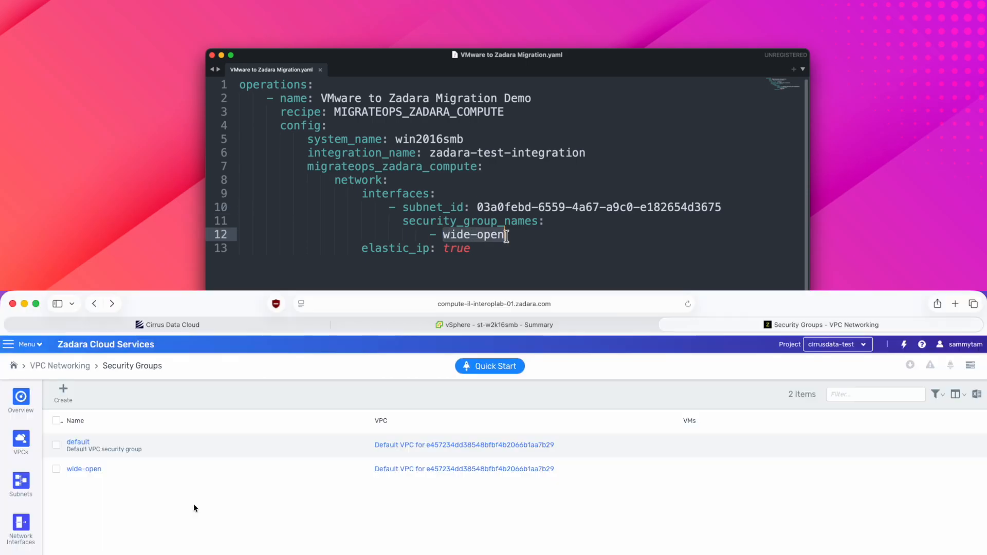
left_click(506, 235)
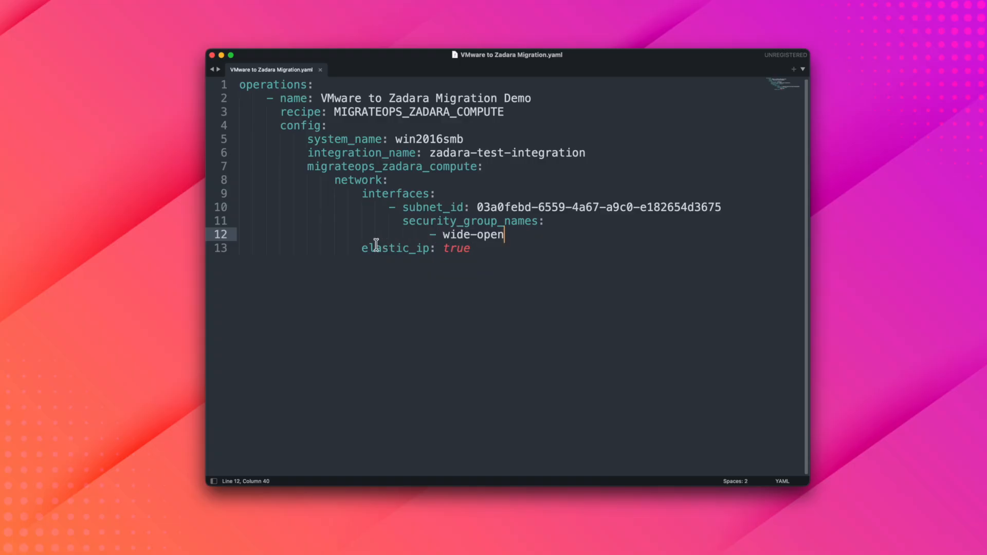
- Highlight the elastic_ip: true line in the YAML and read the elastic_ip description in the recipe reference
left_click_drag(362, 248, 471, 252)
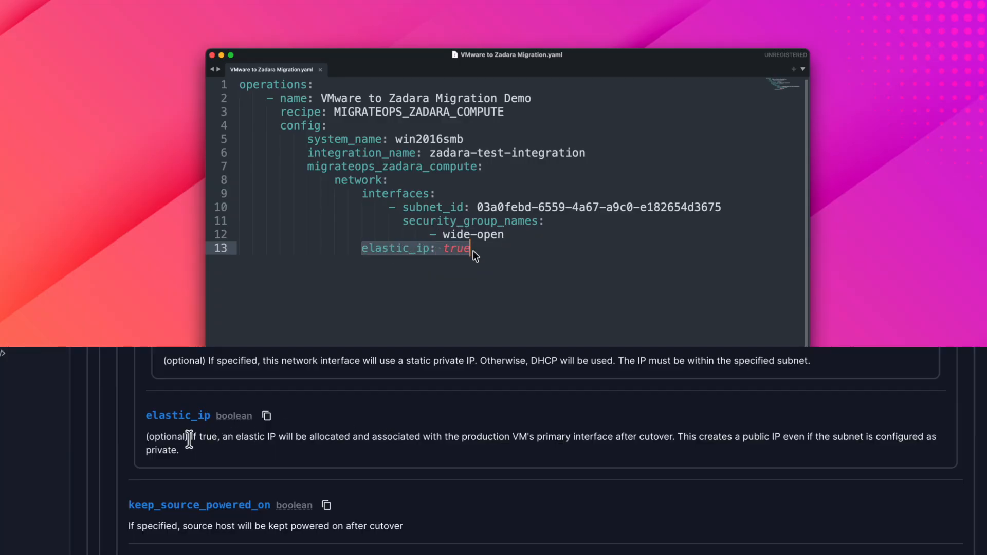
left_click_drag(189, 440, 284, 456)
left_click(500, 251)
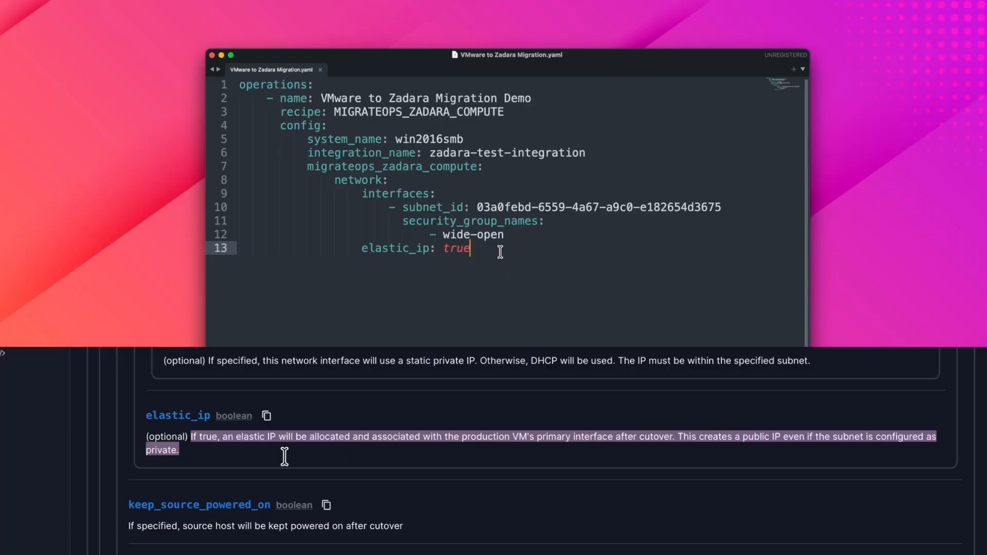
left_click(284, 456)
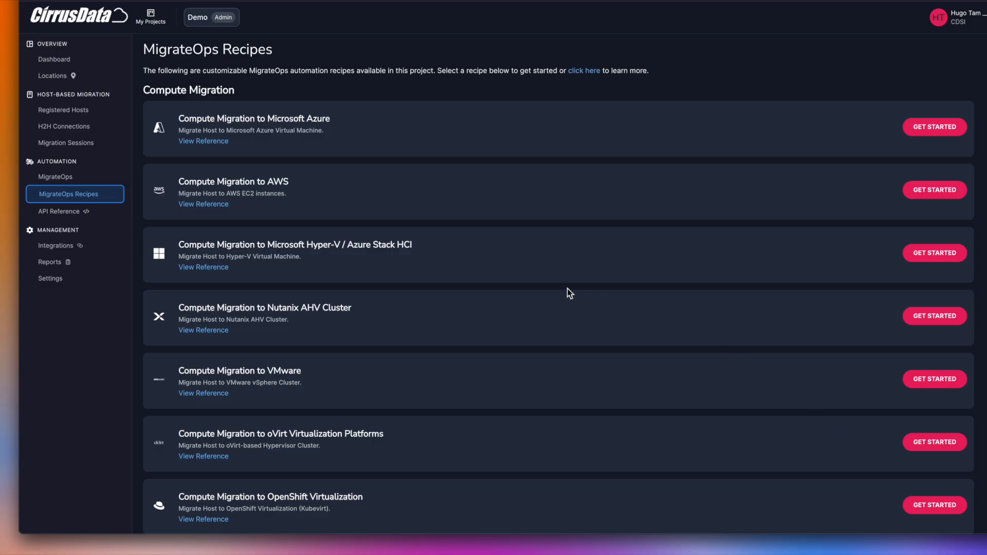
- Look through the compute and local migration recipes on the MigrateOps Recipes page
scroll(541, 279, "down", 10)
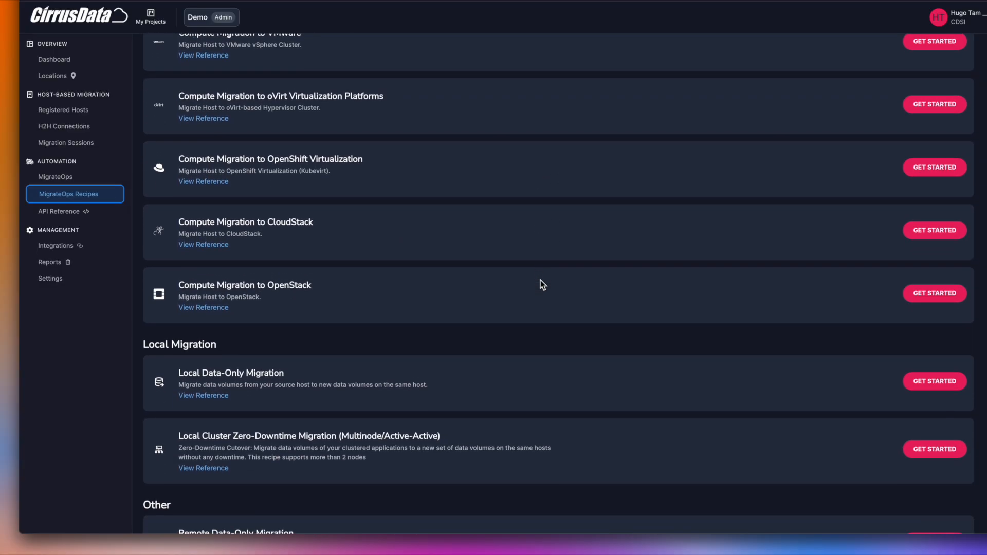
scroll(541, 279, "up", 7)
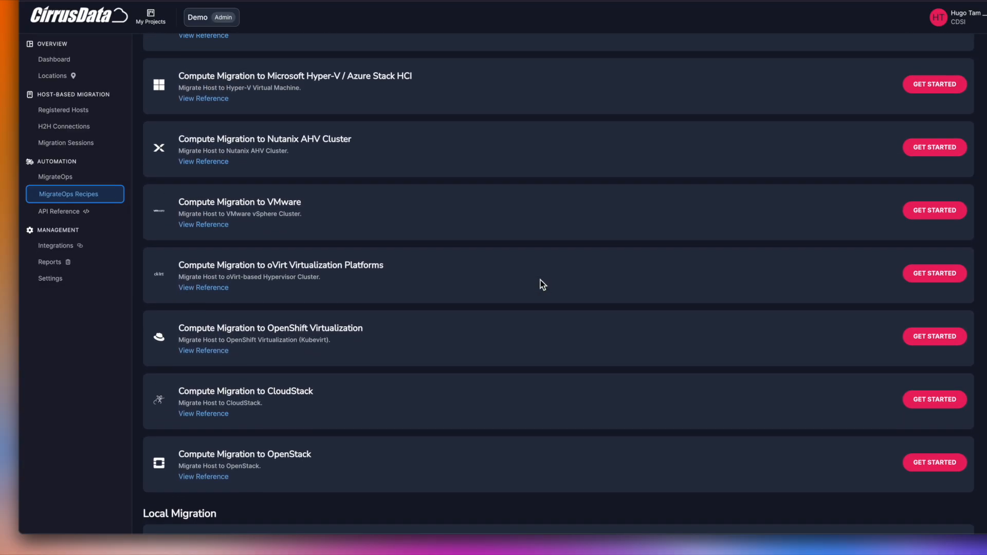
- Duplicate the VMware to Zadara Migration Demo operation block several times in the YAML, and delete the extra copies from line 14 down
scroll(541, 279, "up", 3)
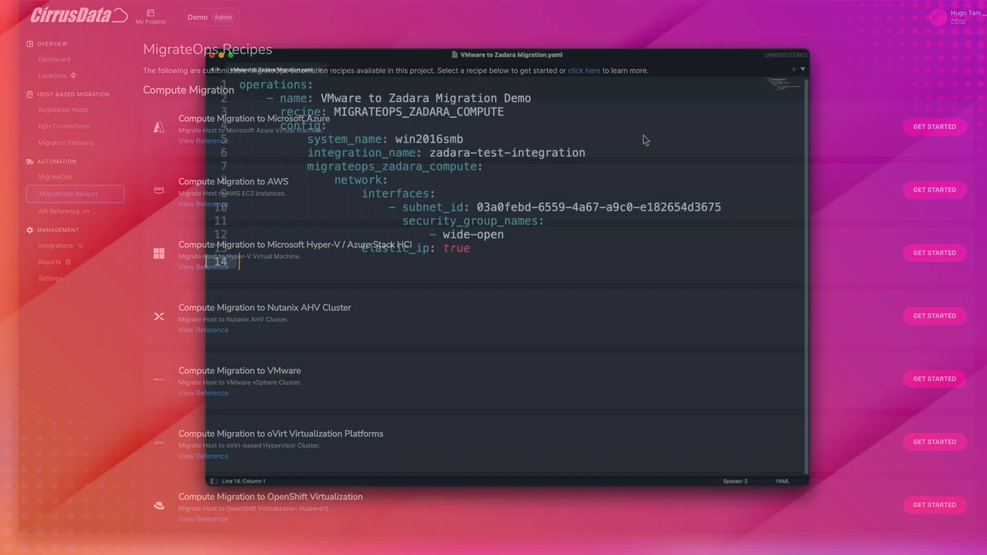
key("super+a")
key("super+c")
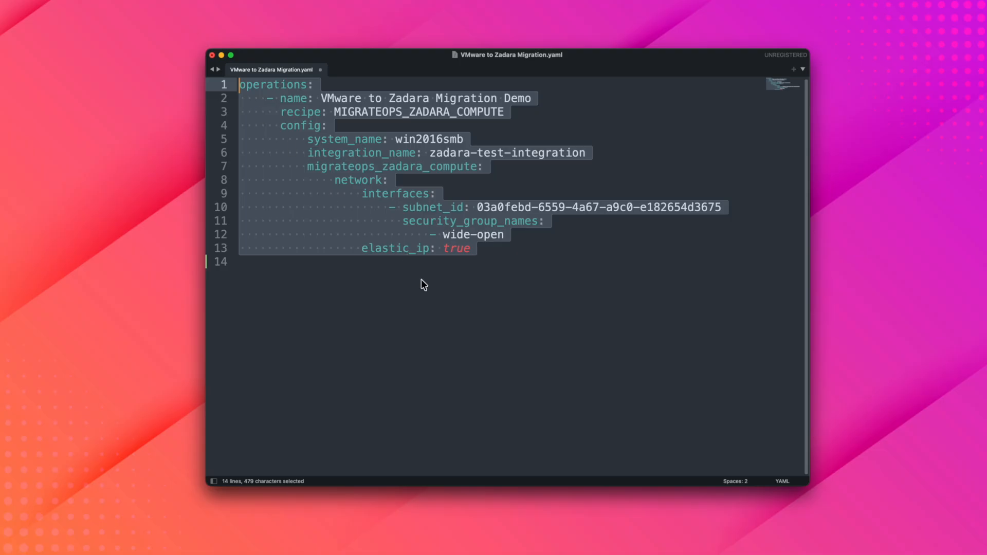
left_click(421, 281)
key("super+v")
key("Return")
key("super+v")
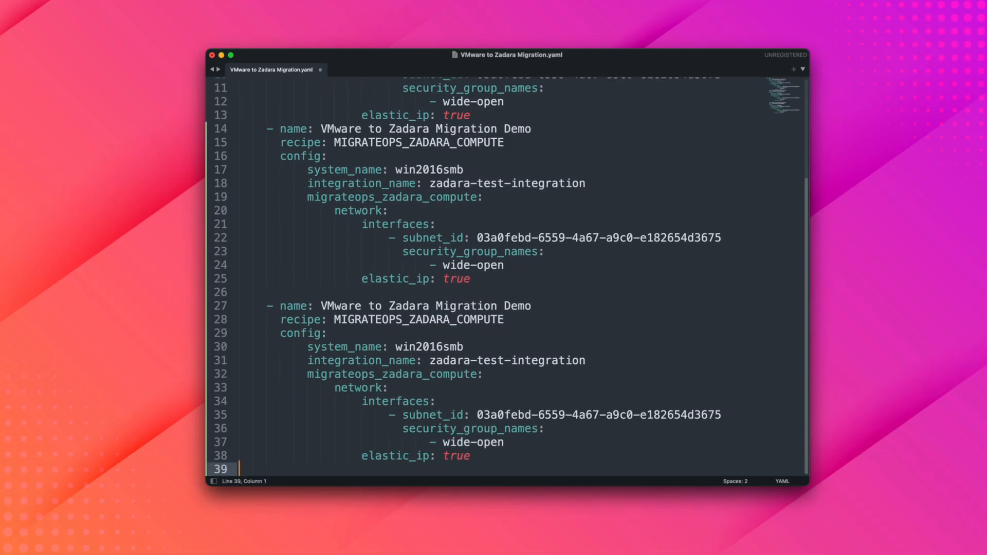
key("Return")
key("super+v")
key("super+v")
key("super+v")
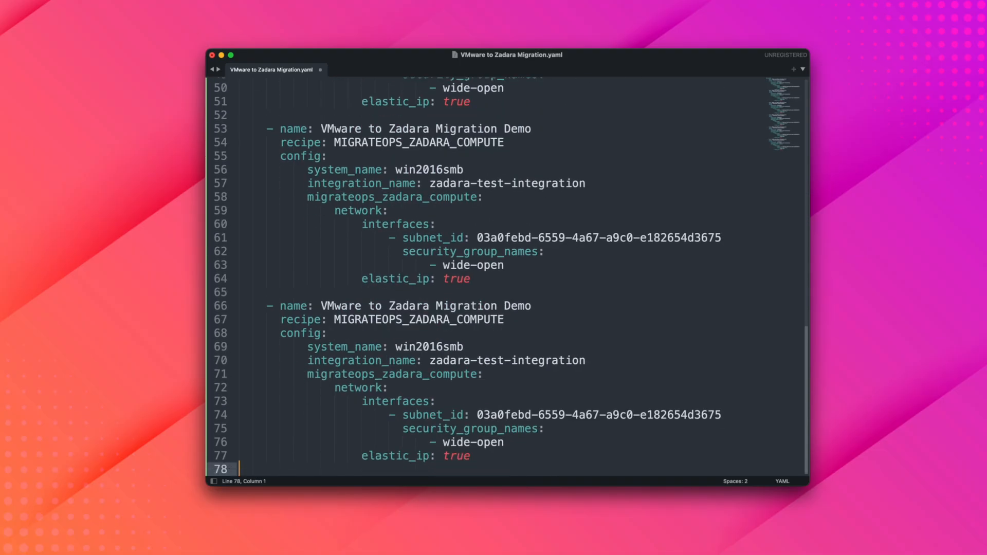
left_click_drag(490, 468, 183, 265)
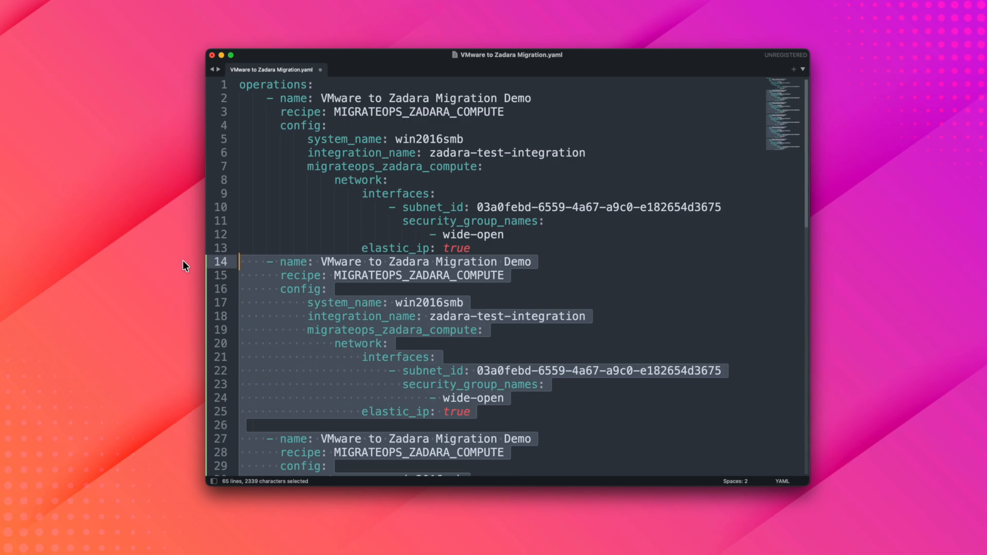
key("BackSpace")
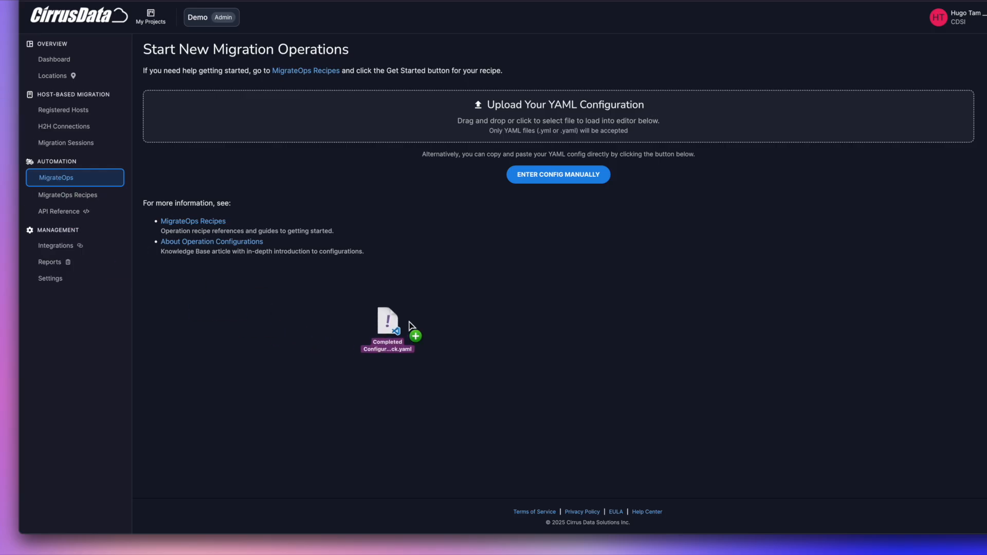
- Start the MigrateOps operation from the YAML configuration and open the VMware to Zadara Migration Demo operation
left_click_drag(411, 335, 434, 152)
left_click(209, 520)
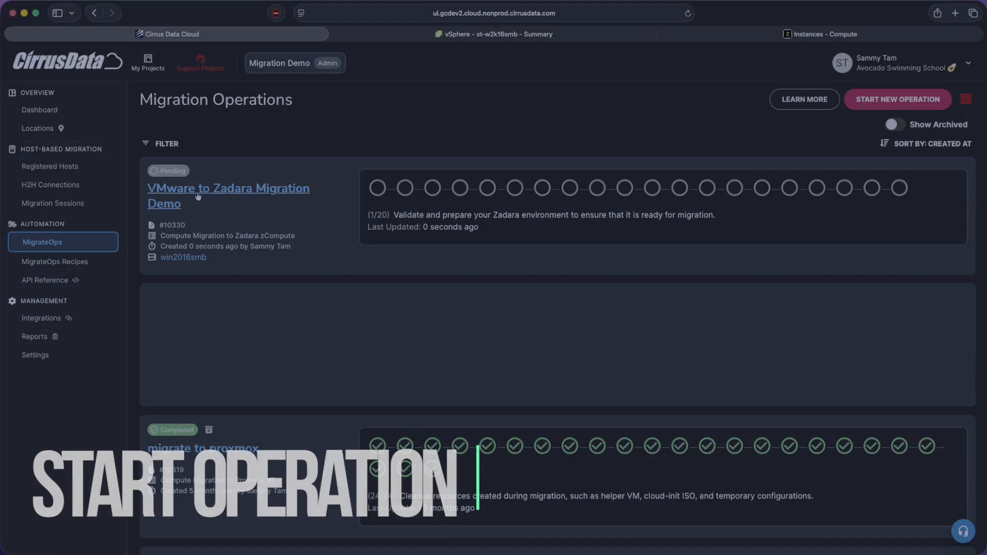
left_click(298, 191)
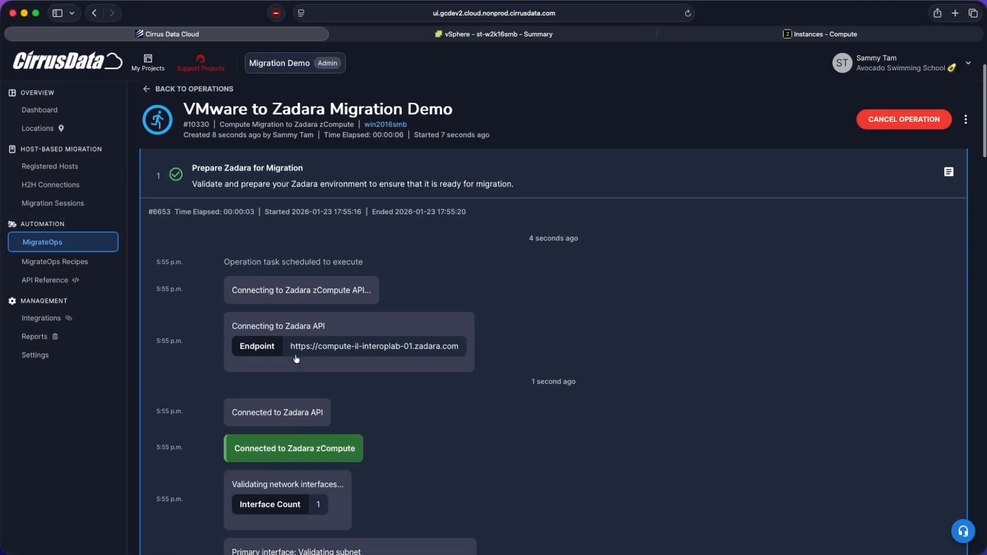
- Read through the Prepare Zadara for Migration task log, including the network validation and helper image entries, and collapse it
scroll(297, 362, "down", 7)
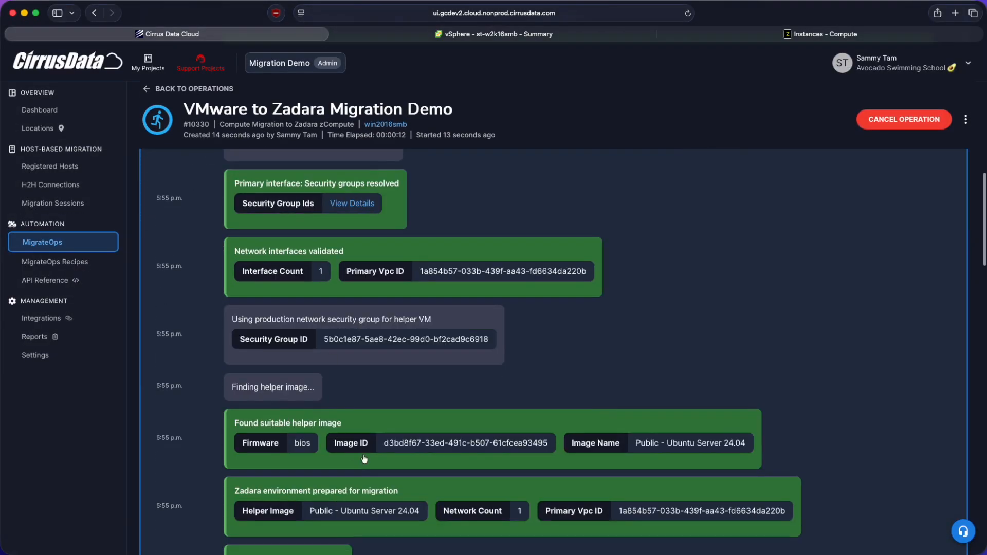
scroll(412, 458, "down", 2)
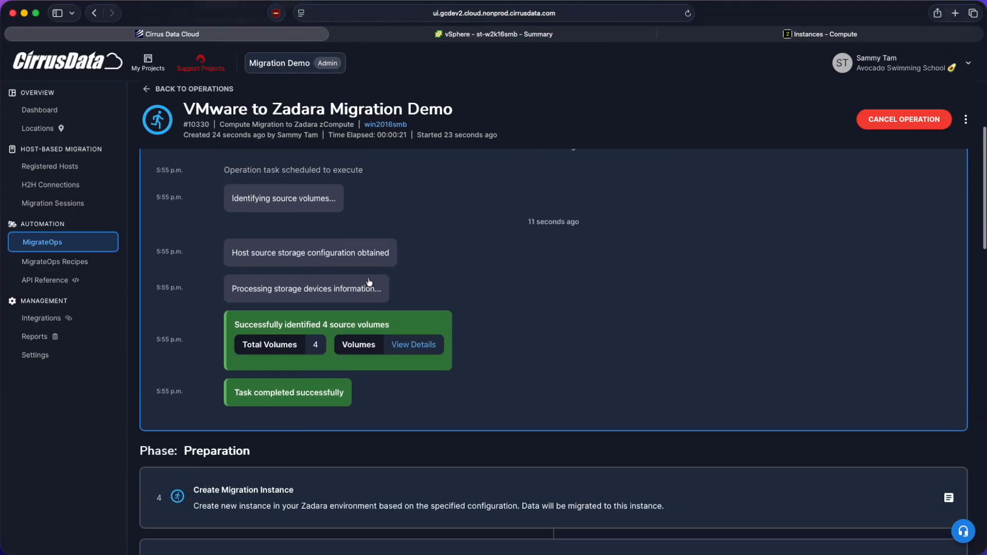
scroll(367, 280, "up", 2)
left_click(349, 194)
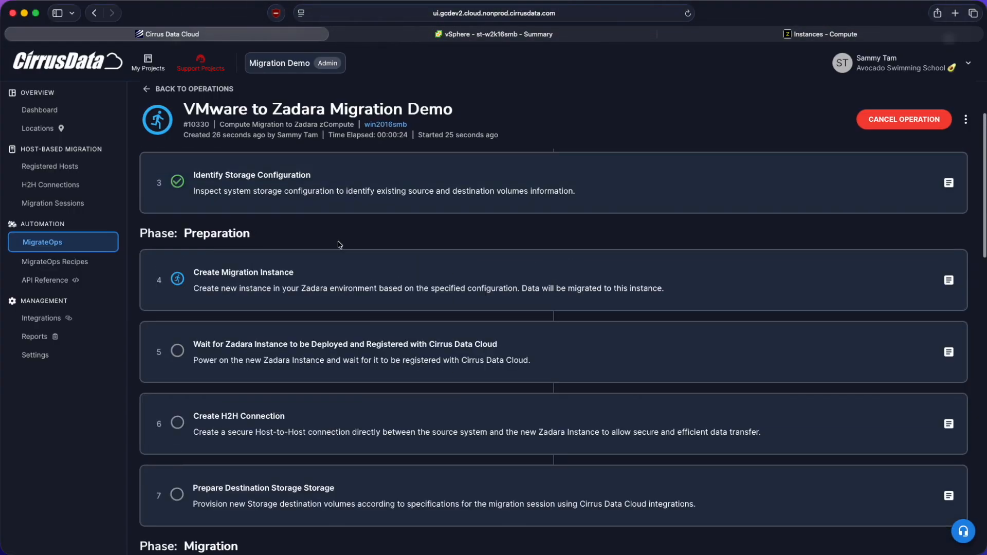
- Examine the Validate Compute Configuration task log for the source specification and the chosen production and helper instance types
scroll(335, 249, "up", 3)
left_click(323, 262)
scroll(328, 360, "down", 2)
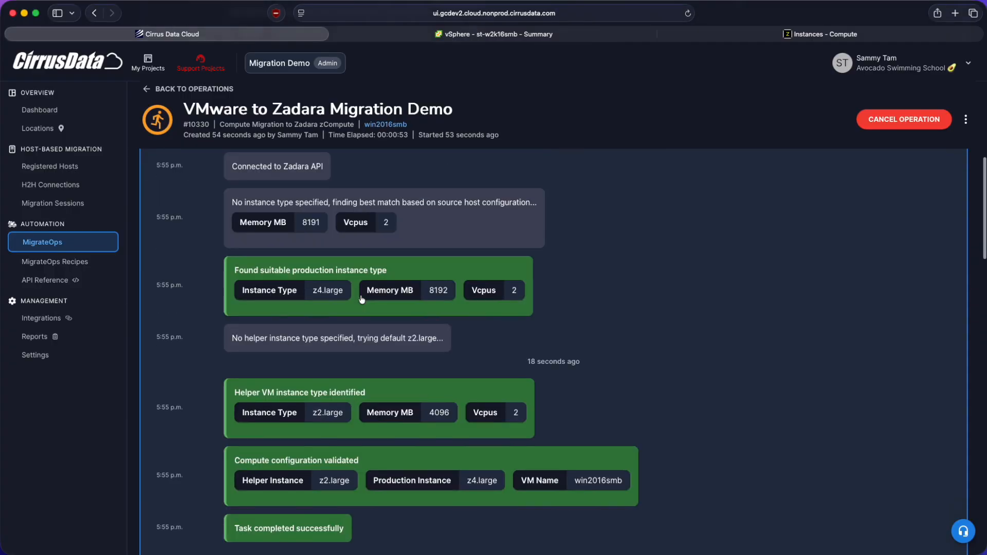
scroll(346, 398, "up", 7)
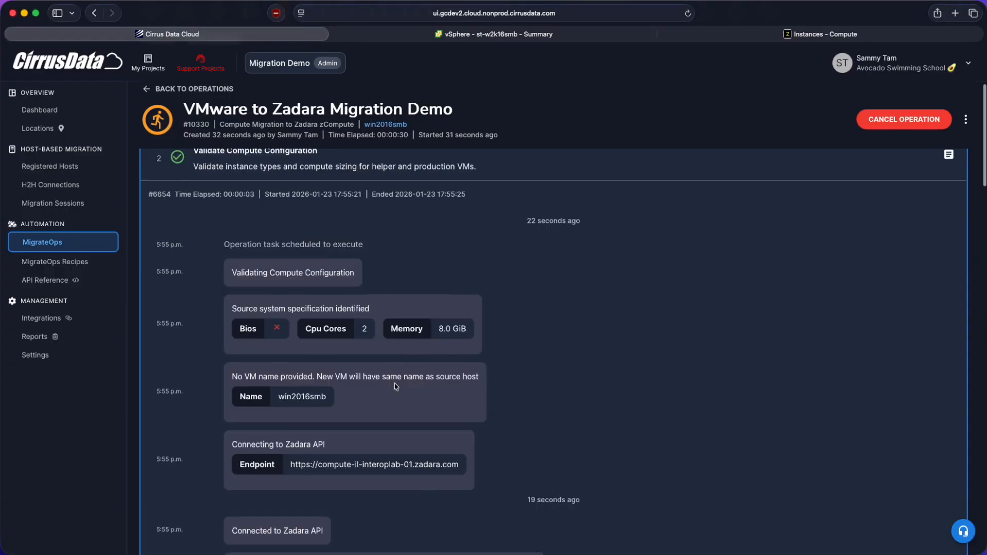
key("ctrl+Up")
left_click(359, 343)
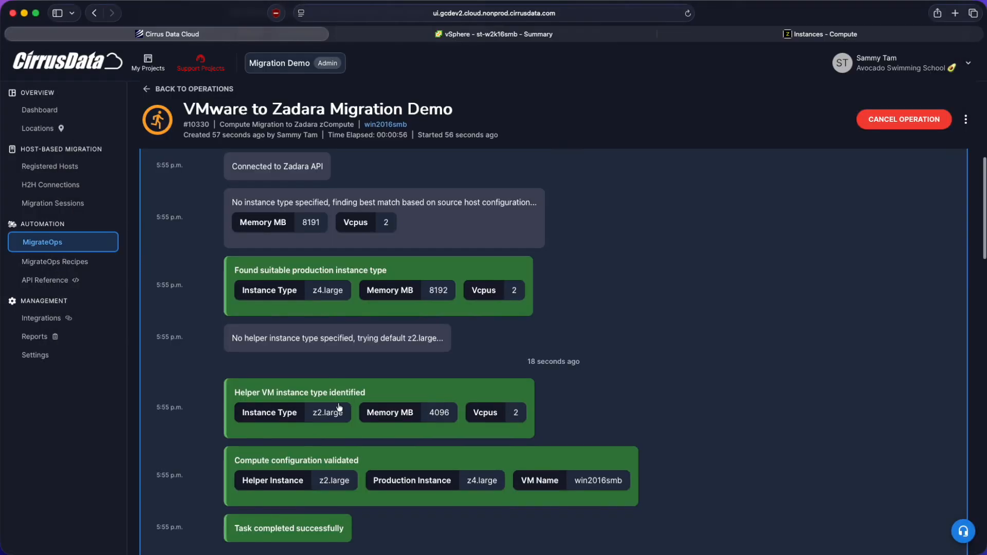
scroll(262, 423, "up", 5)
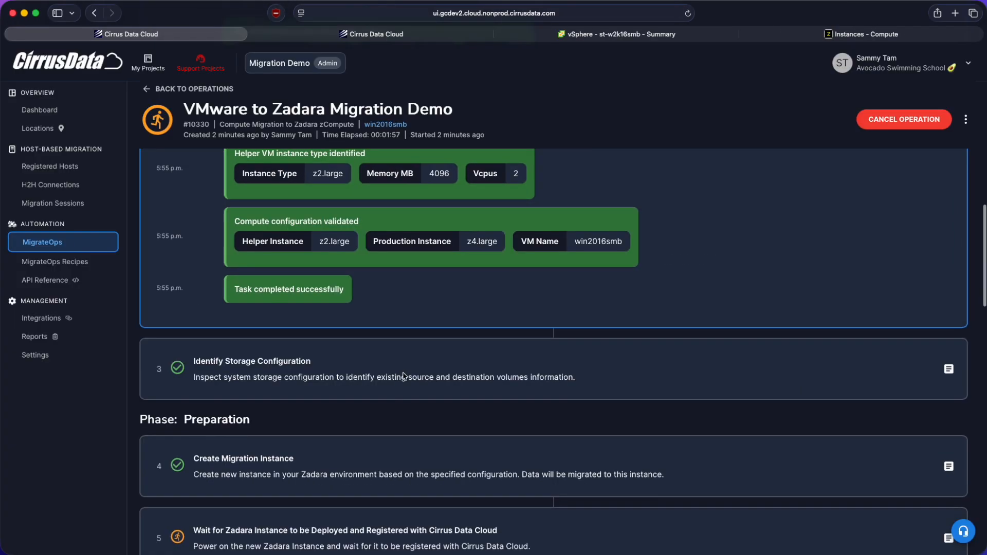
- Expand the Create Migration Instance task in the Preparation phase and read through its log
left_click(375, 452)
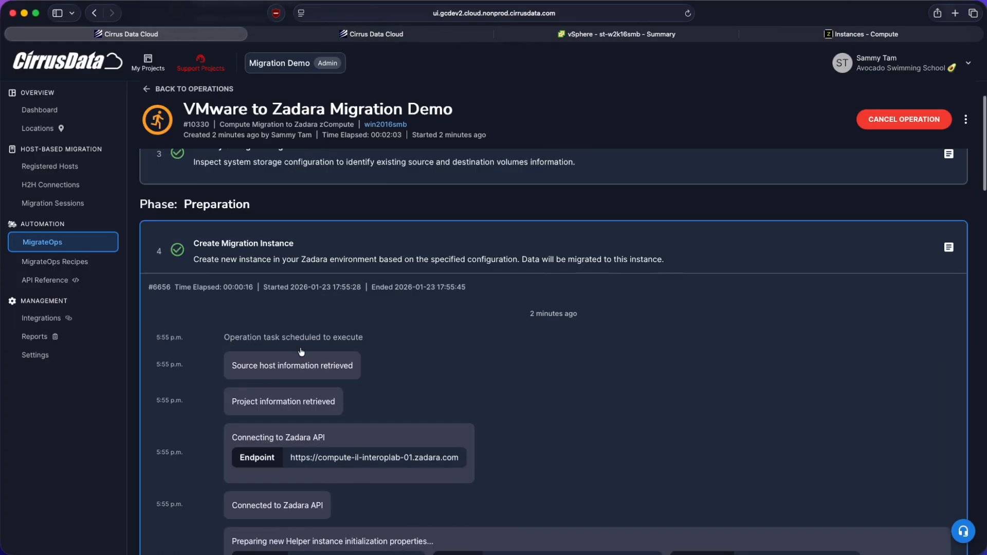
scroll(301, 352, "down", 7)
scroll(349, 309, "down", 2)
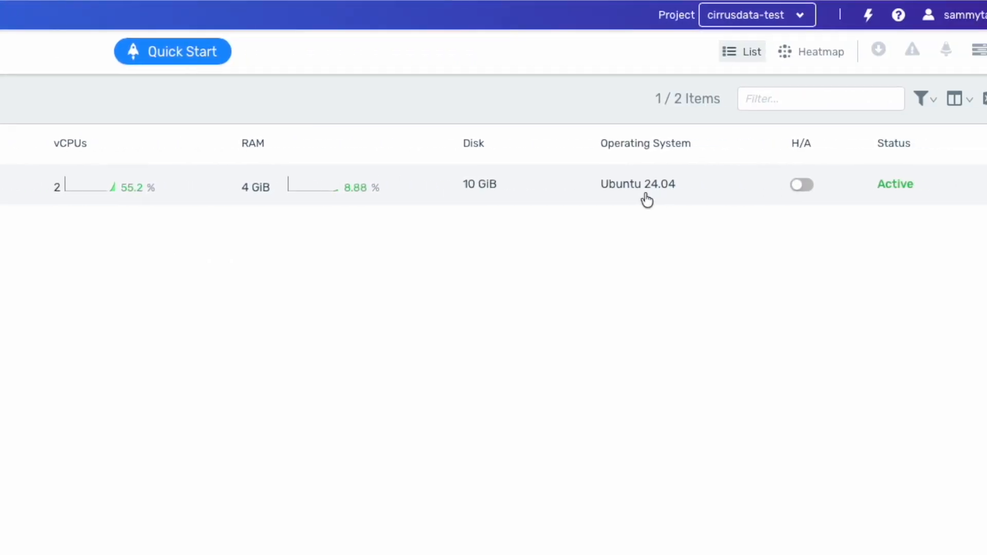
- Switch to the Zadara console, open the migrateops-10330-win2016smb instance and examine its tags and overview details
left_click(224, 184)
scroll(280, 449, "down", 2)
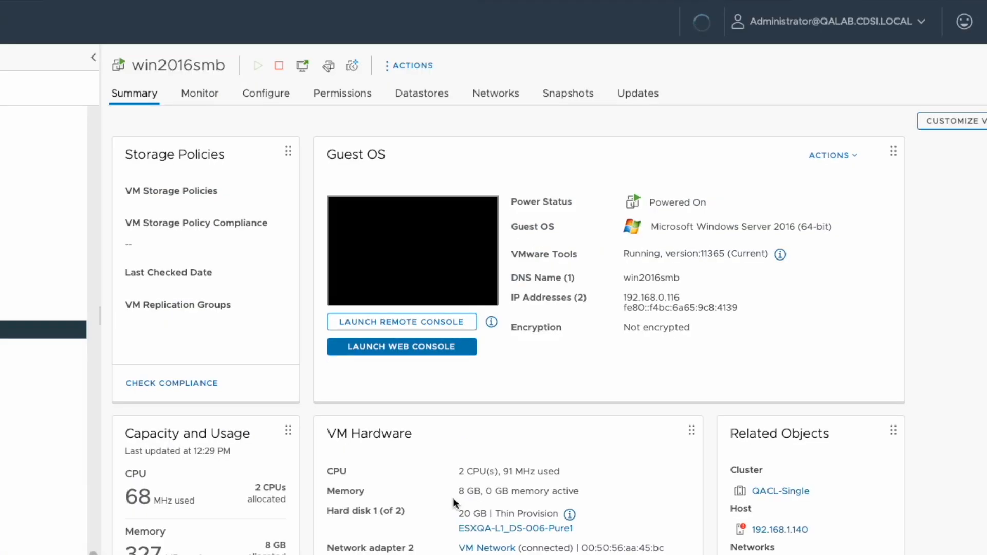
scroll(453, 497, "down", 1)
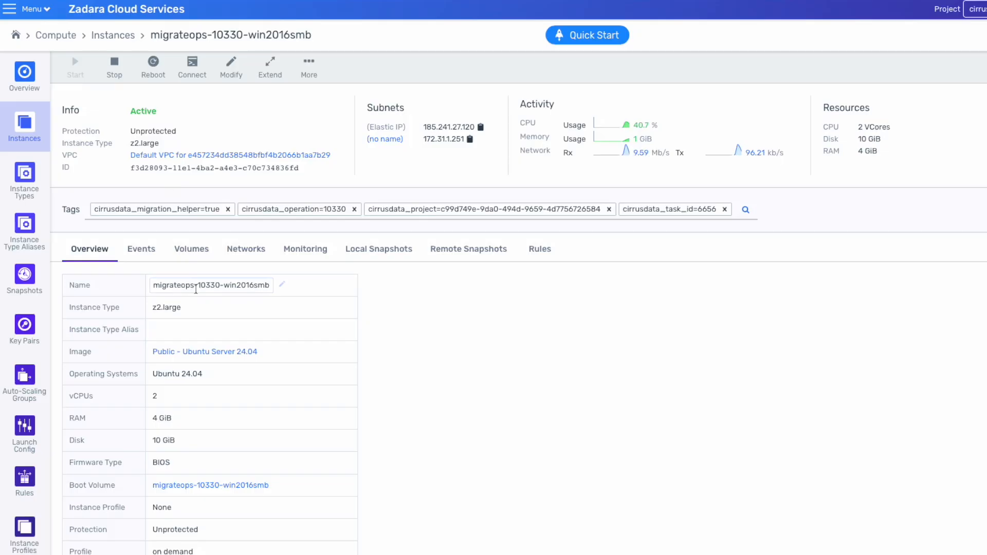
scroll(213, 341, "down", 1)
left_click(191, 194)
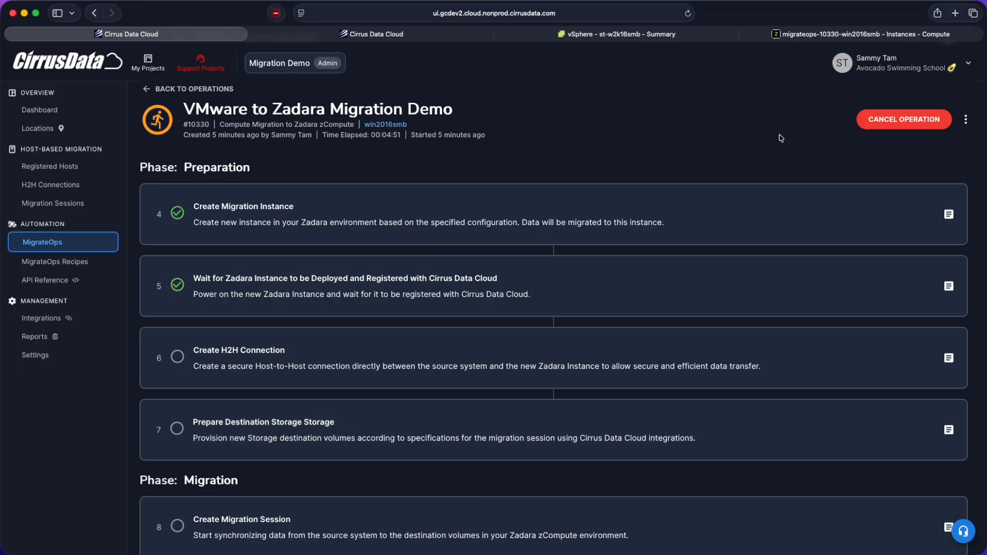
- View the log of the instance registration wait task, and highlight the migrateops-10330-win2016smb helper's platform in Registered Hosts
left_click(573, 306)
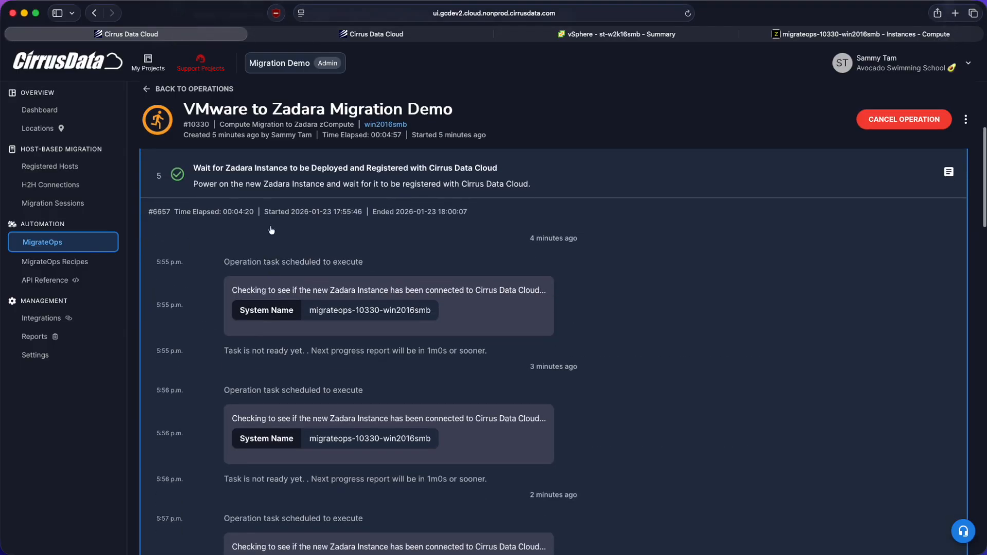
left_click(66, 169)
scroll(187, 203, "up", 5)
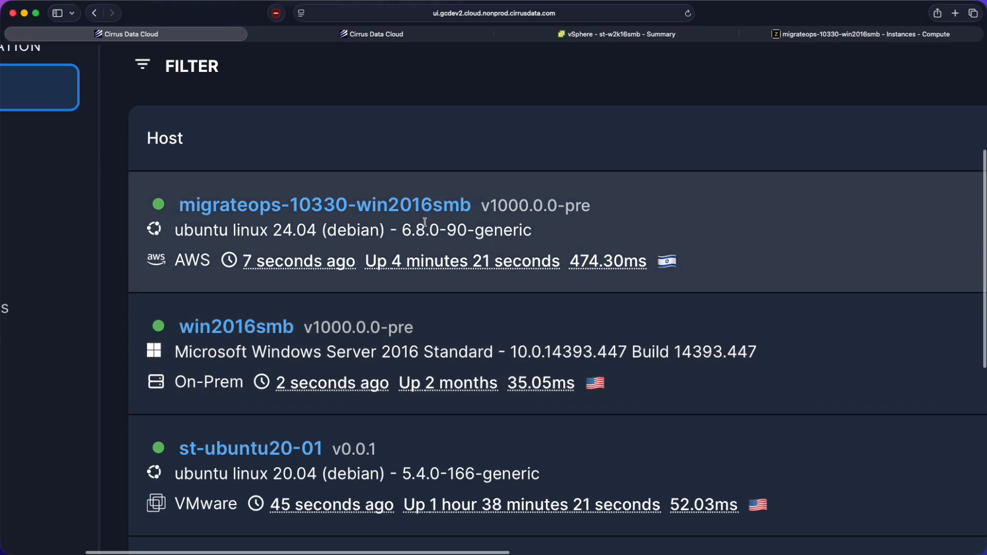
scroll(429, 216, "down", 5)
left_click_drag(124, 197, 168, 198)
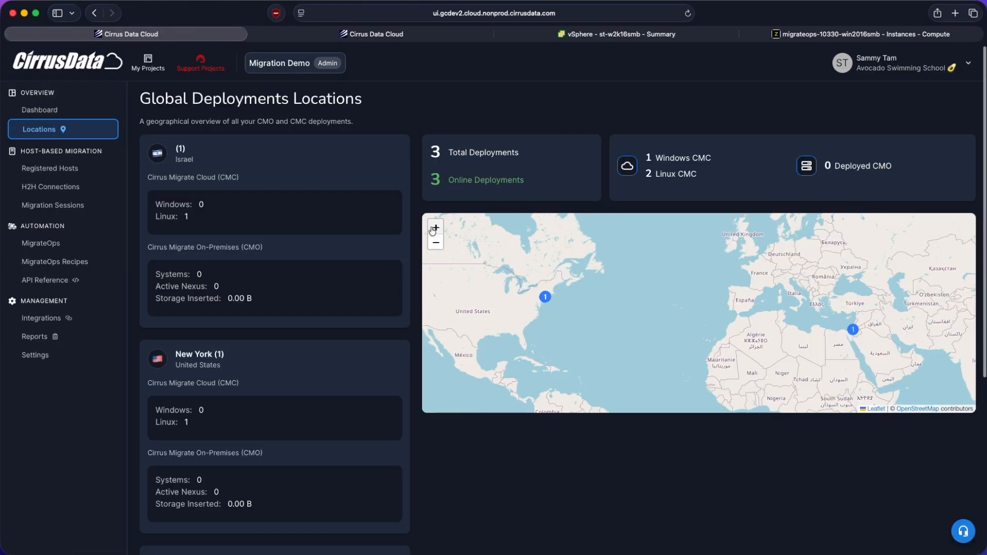
- Highlight the connection address in the Host-to-Host Connections list
left_click_drag(745, 288, 540, 252)
left_click_drag(833, 302, 666, 307)
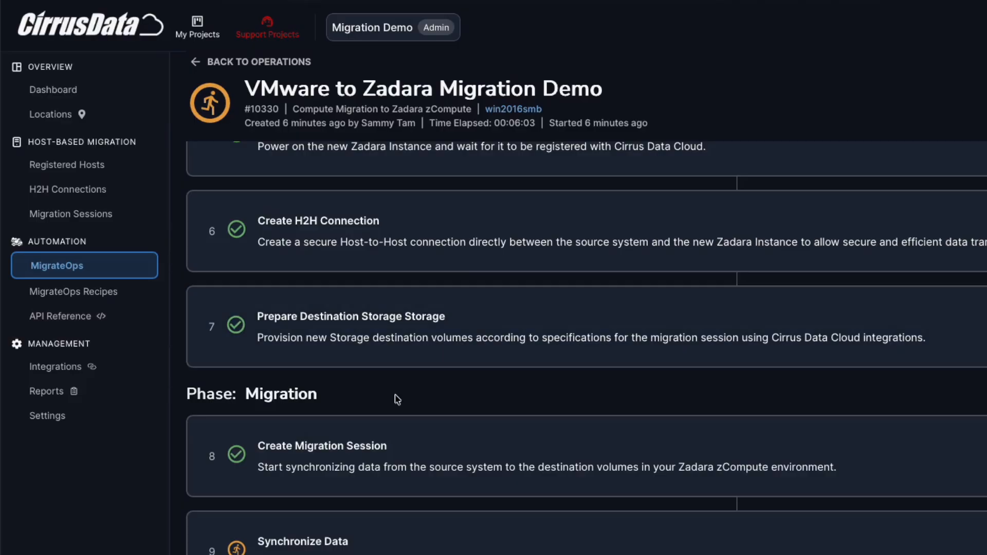
left_click_drag(479, 482, 558, 481)
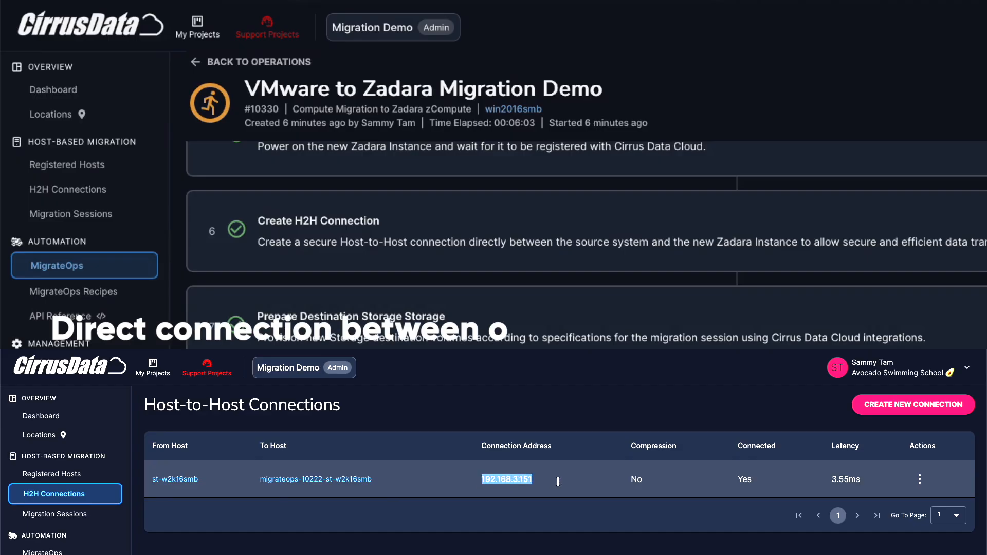
left_click(557, 482)
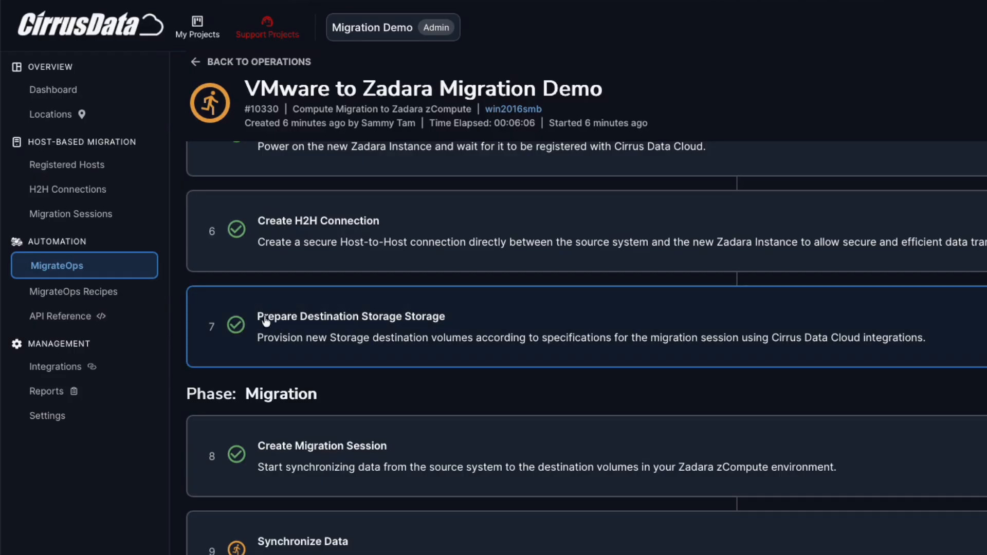
- Expand the Prepare Destination Storage task and read its log down to the created volumes and volume mapping
left_click(440, 340)
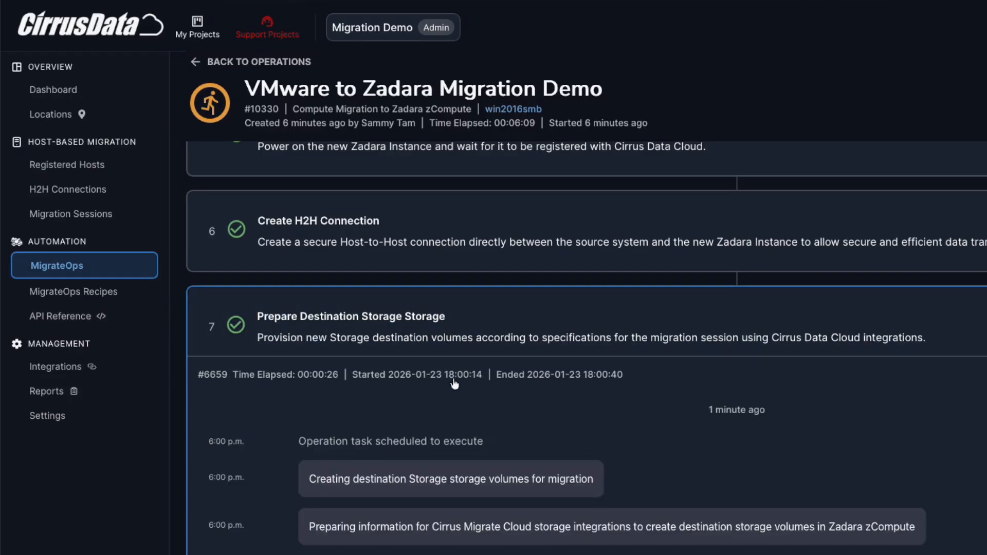
scroll(456, 405, "down", 5)
scroll(457, 404, "down", 10)
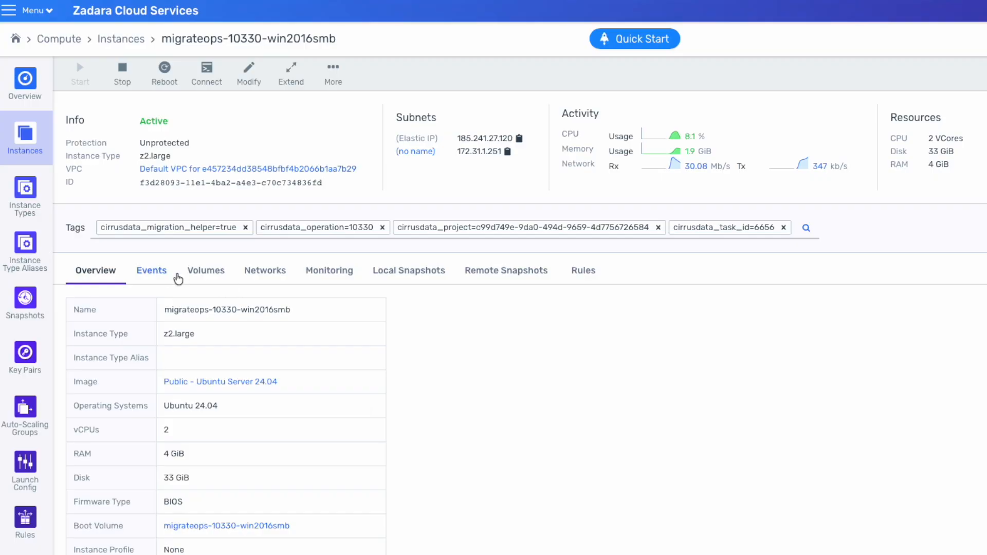
left_click(203, 273)
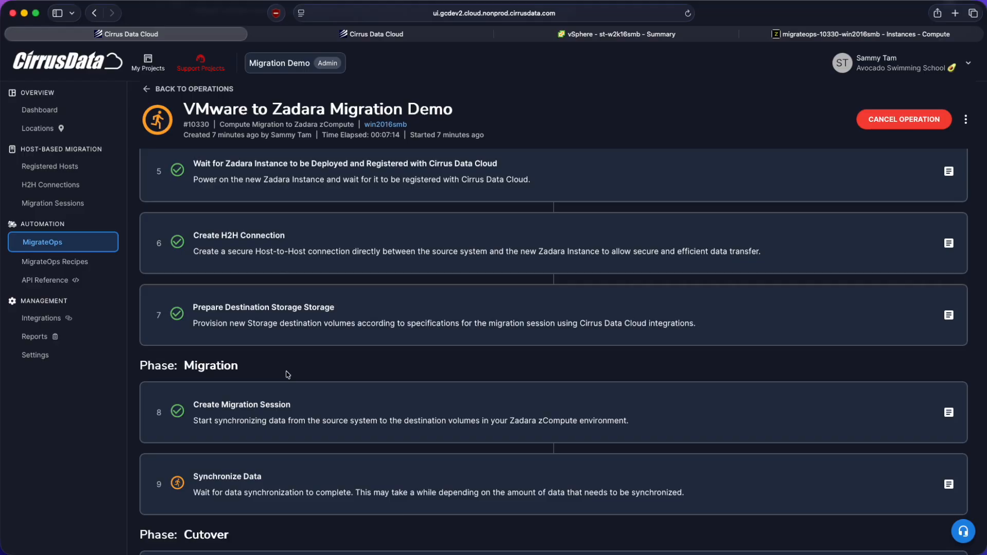
- View the Create Migration Session task, and open the MigrateOps 10330 Session to examine the synchronization of its volumes
left_click(286, 404)
scroll(284, 409, "down", 5)
scroll(284, 410, "up", 2)
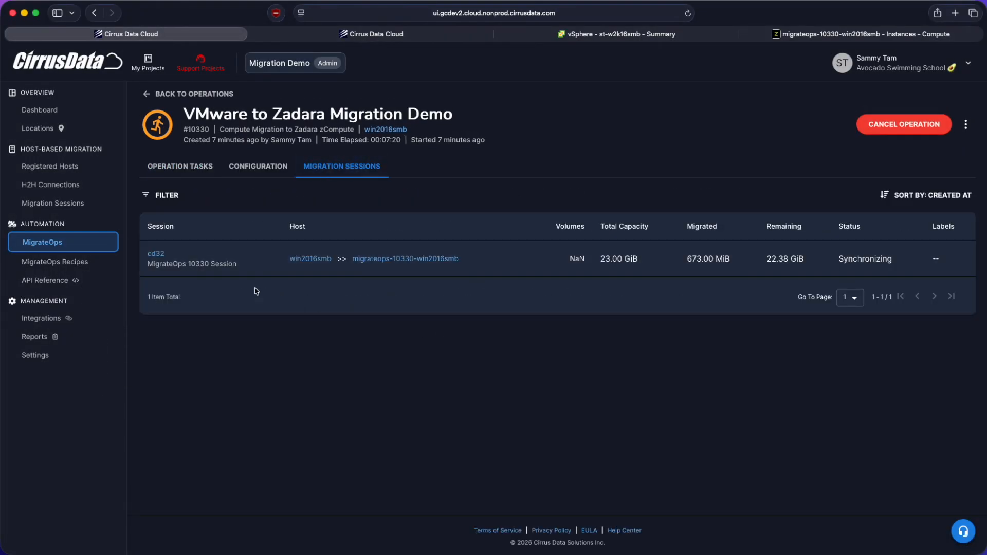
left_click(176, 261)
scroll(305, 231, "down", 10)
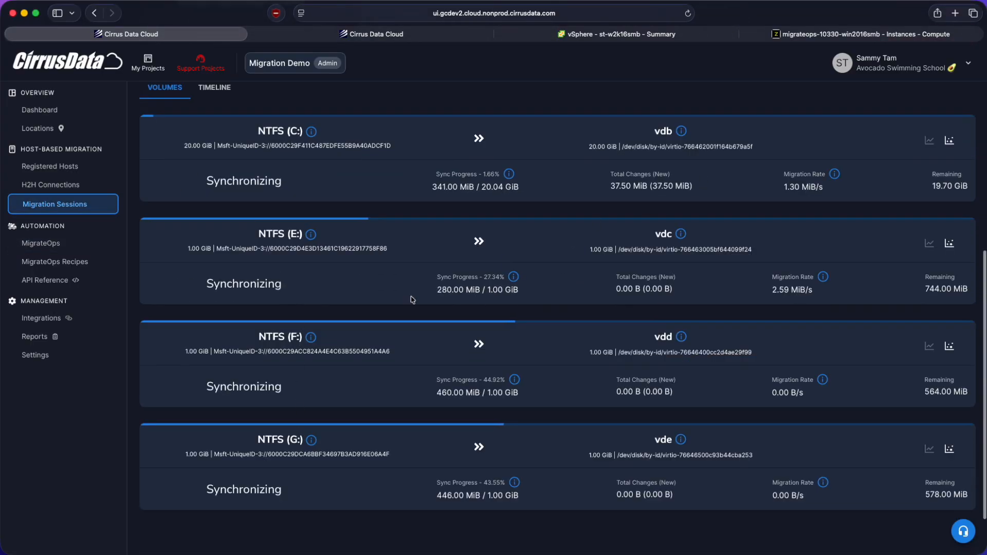
- Open the chart of the NTFS (E:) volume and the changed data map of the NTFS (C:) volume
left_click(929, 243)
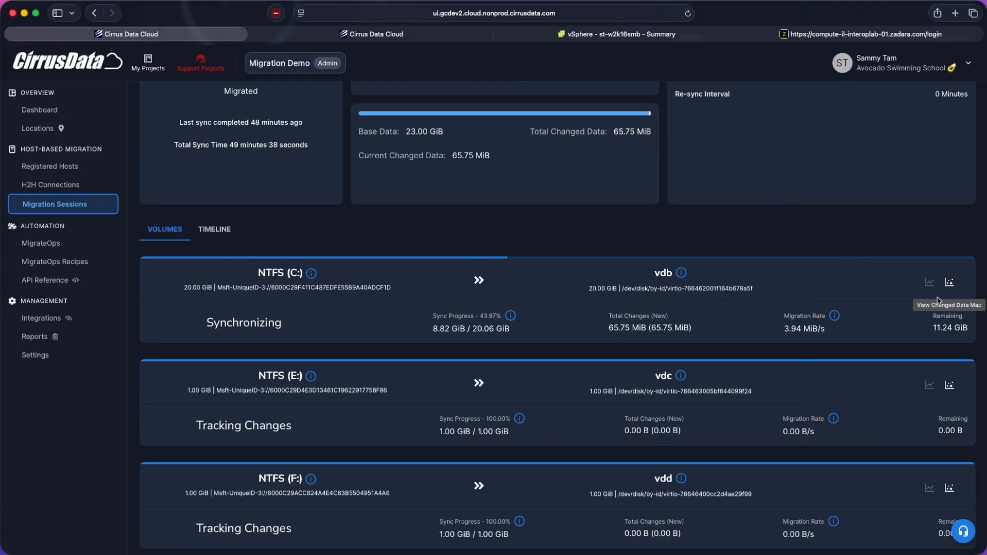
left_click(949, 282)
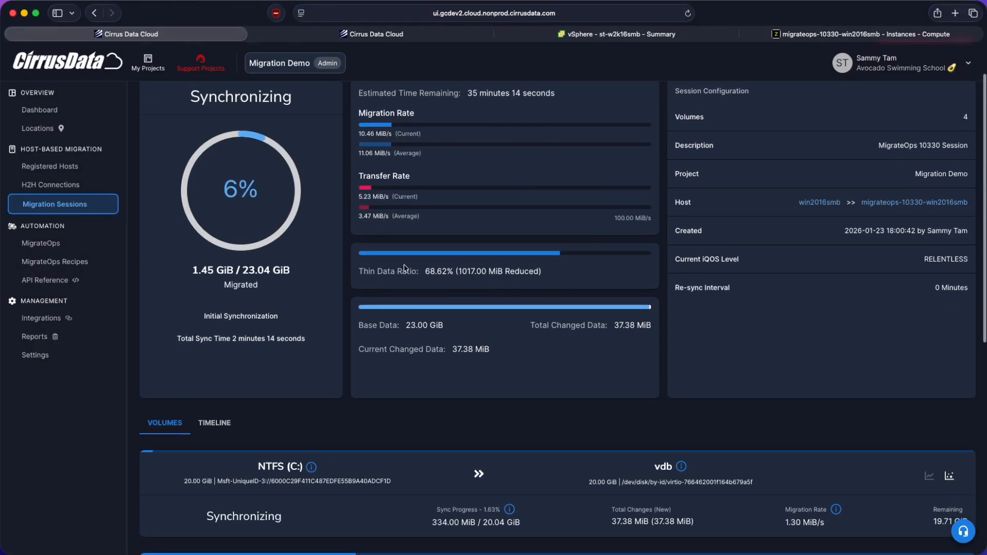
- Check the migration session's synchronization status and return to the Migration Operations list
scroll(530, 377, "down", 2)
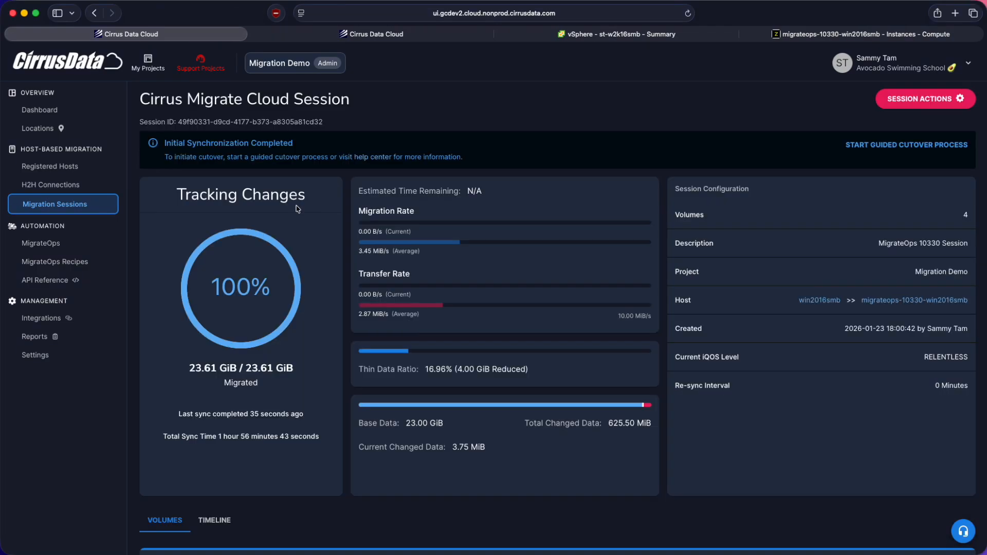
left_click(42, 243)
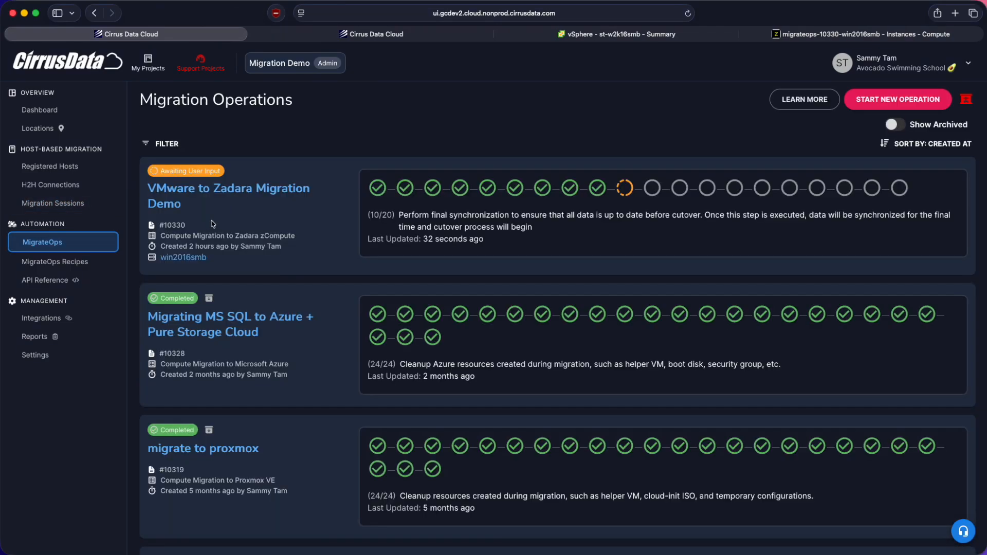
- Open the VMware to Zadara Migration Demo operation and approve the final synchronization and cutover with the note "Go ahead! this is just a demo"
left_click(213, 192)
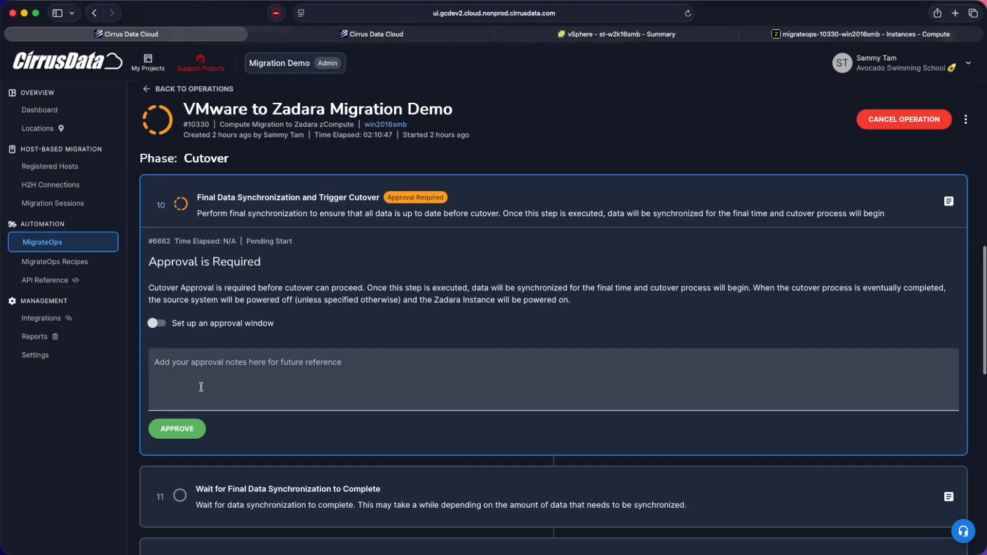
left_click(163, 325)
left_click(163, 324)
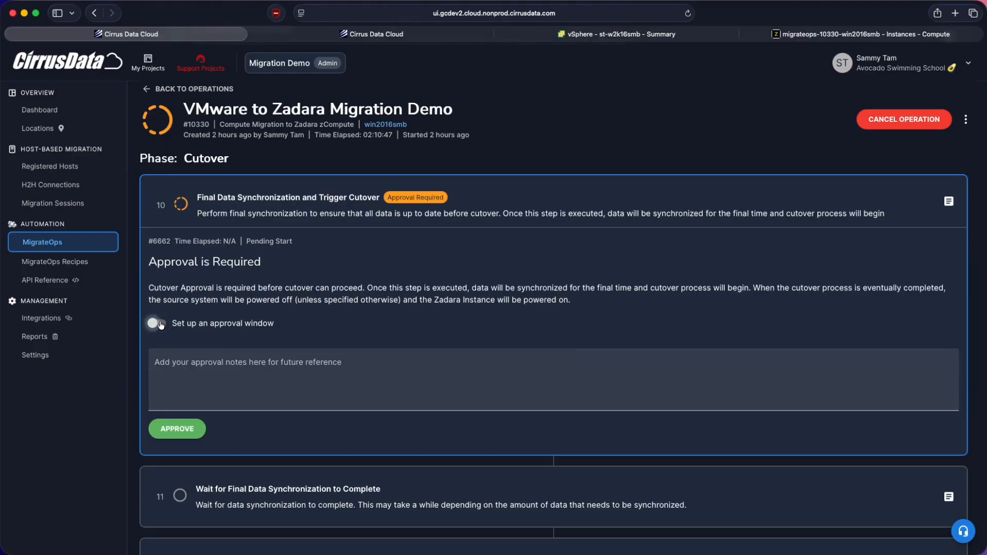
left_click(257, 380)
type("Go ahead! this is just a demo")
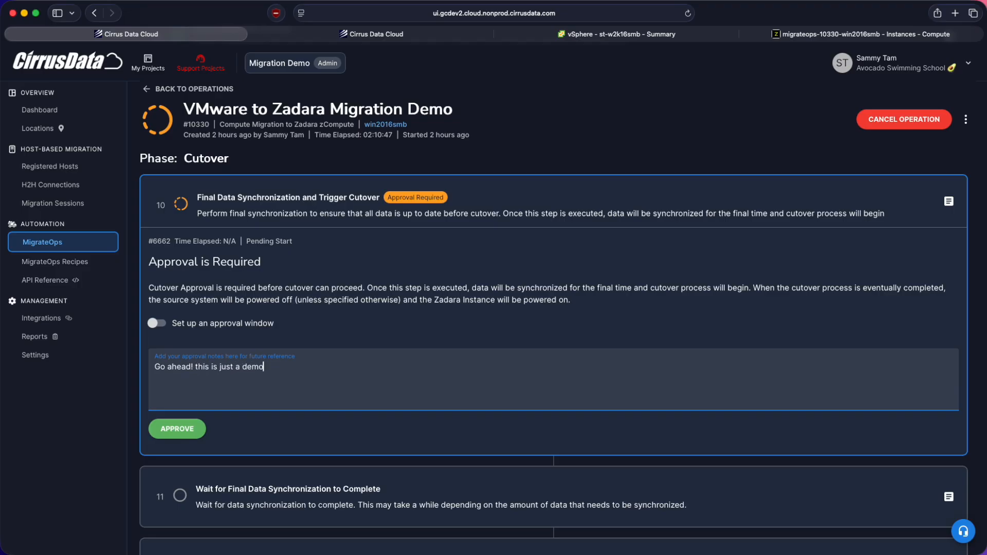
left_click(177, 428)
left_click(637, 341)
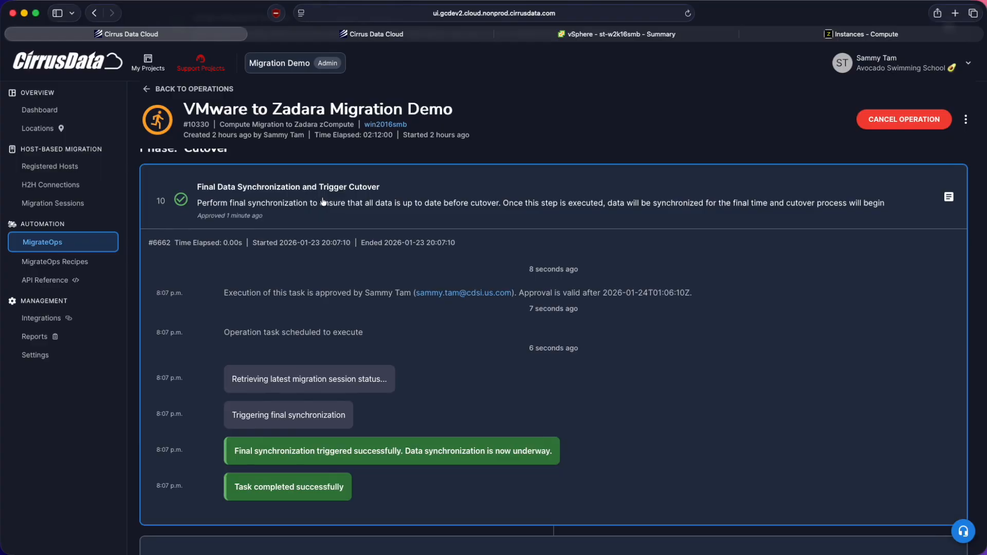
- Collapse the Final Data Synchronization and Trigger Cutover log and read the Prepare Compute Cutover task's log on the KVM driver and guest agent installation
left_click(312, 199)
scroll(316, 299, "down", 1)
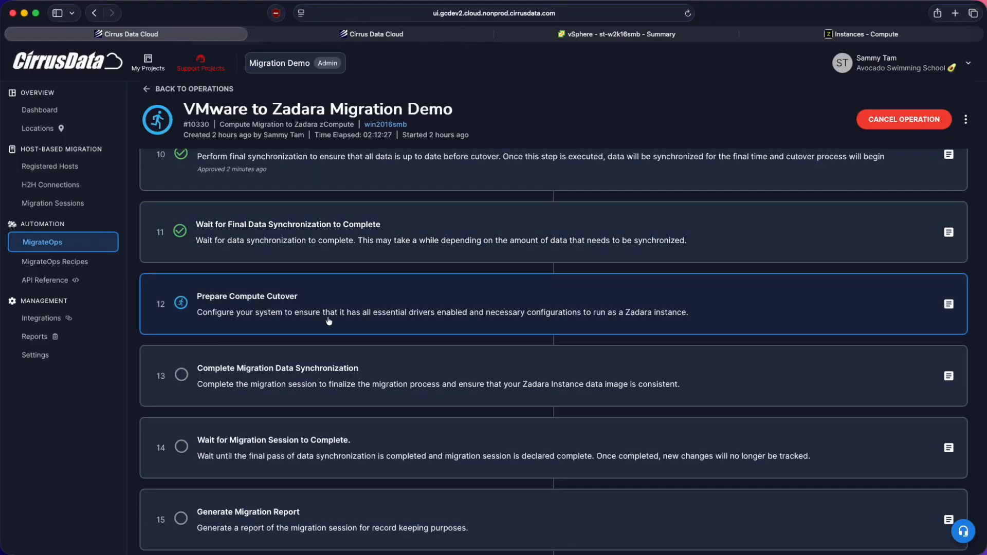
left_click(626, 313)
scroll(621, 313, "down", 2)
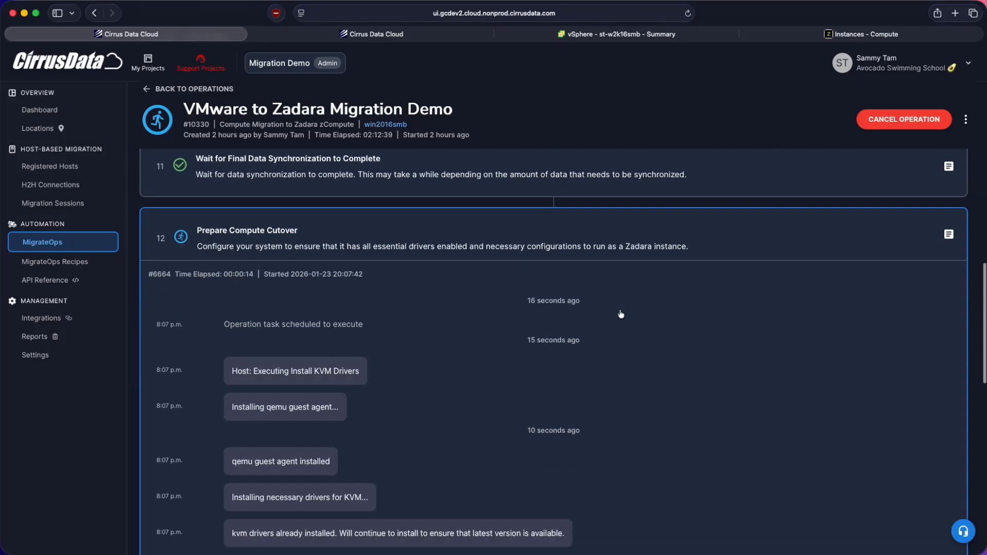
left_click_drag(238, 371, 364, 375)
left_click(266, 379)
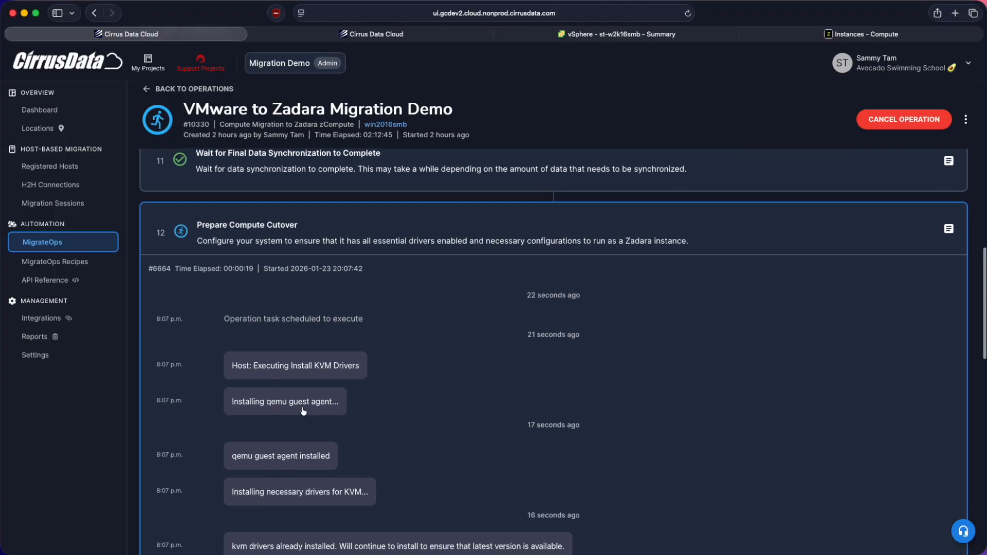
scroll(304, 412, "up", 1)
scroll(292, 421, "down", 1)
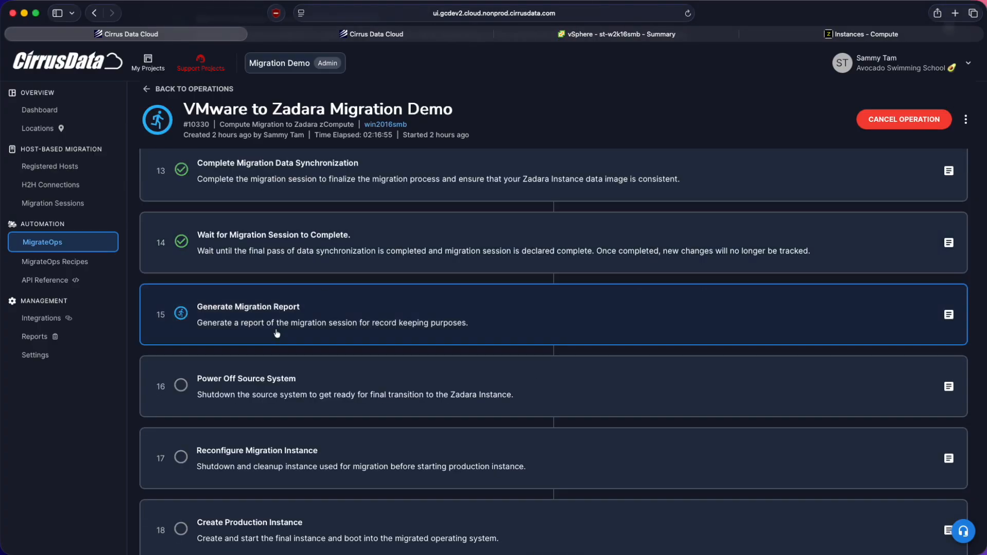
- Open the migration report from the Generate Migration Report task and read its host, session and volume details
left_click(230, 322)
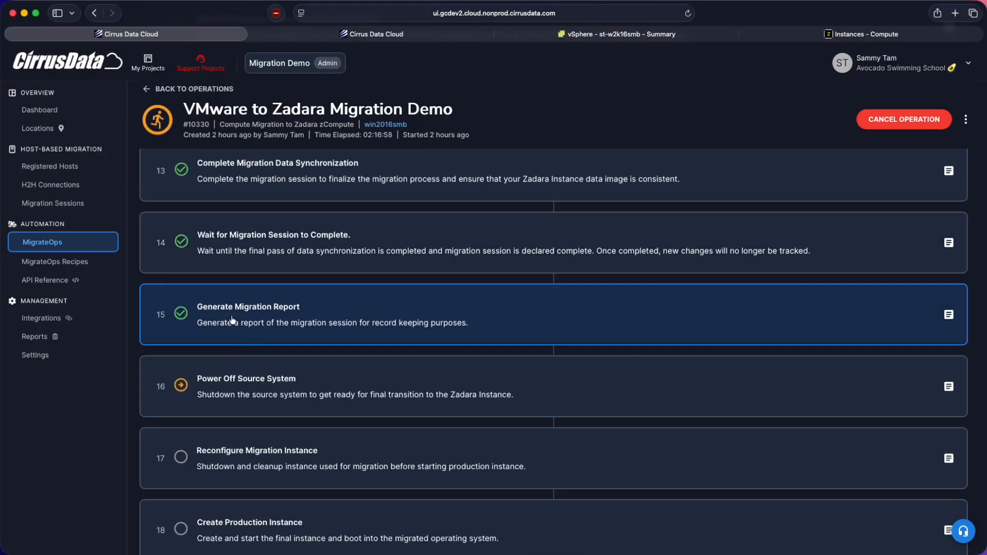
scroll(244, 367, "down", 5)
scroll(251, 401, "up", 2)
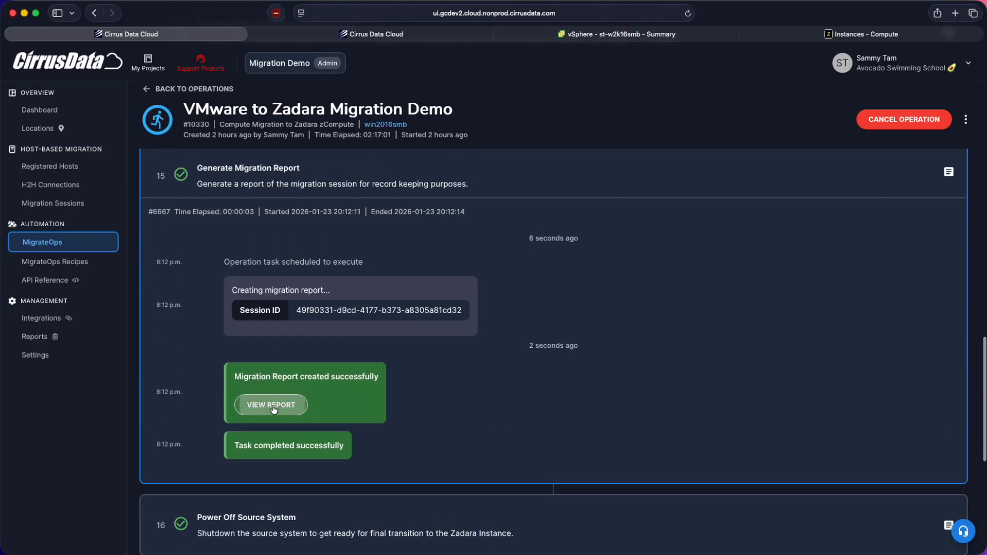
left_click(255, 408)
scroll(674, 219, "down", 3)
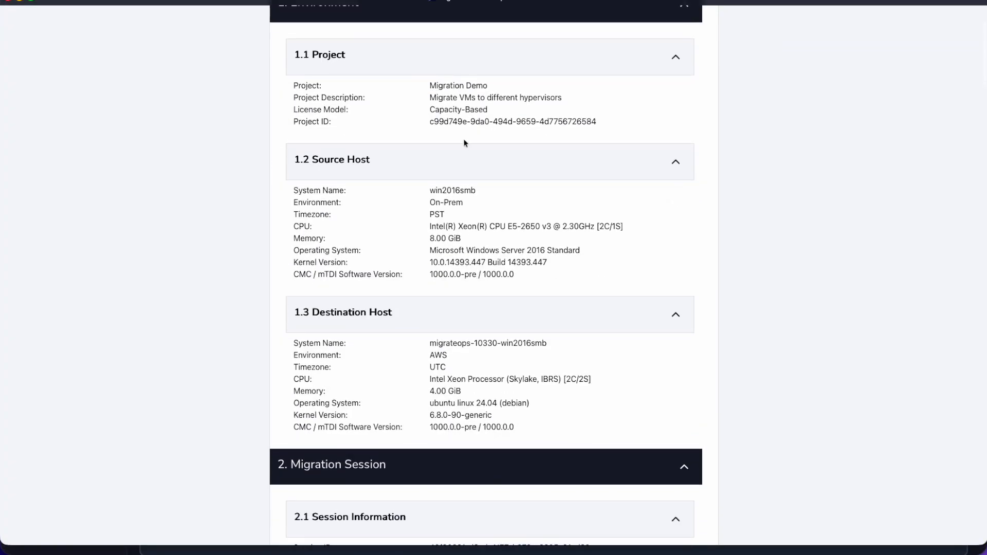
scroll(482, 213, "down", 4)
scroll(481, 214, "down", 20)
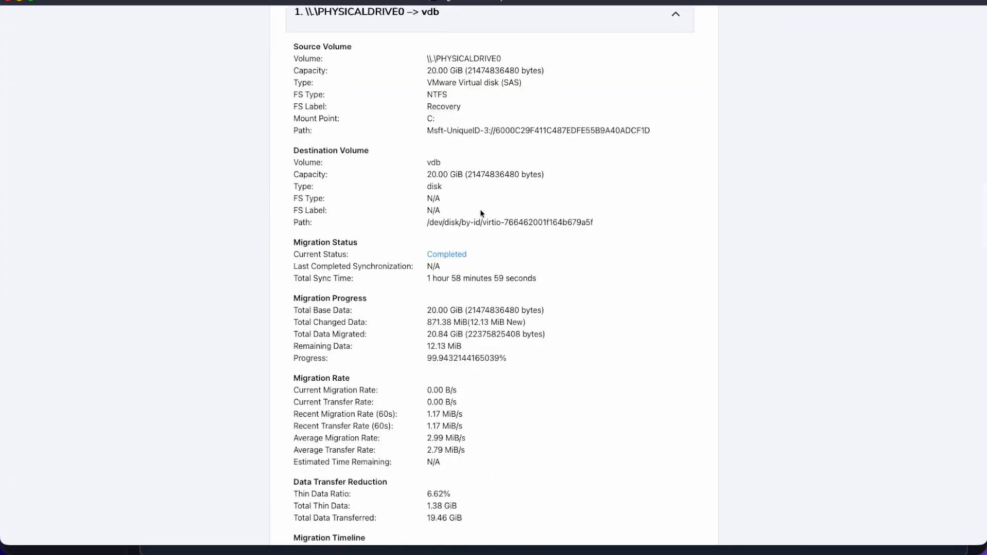
scroll(481, 213, "down", 15)
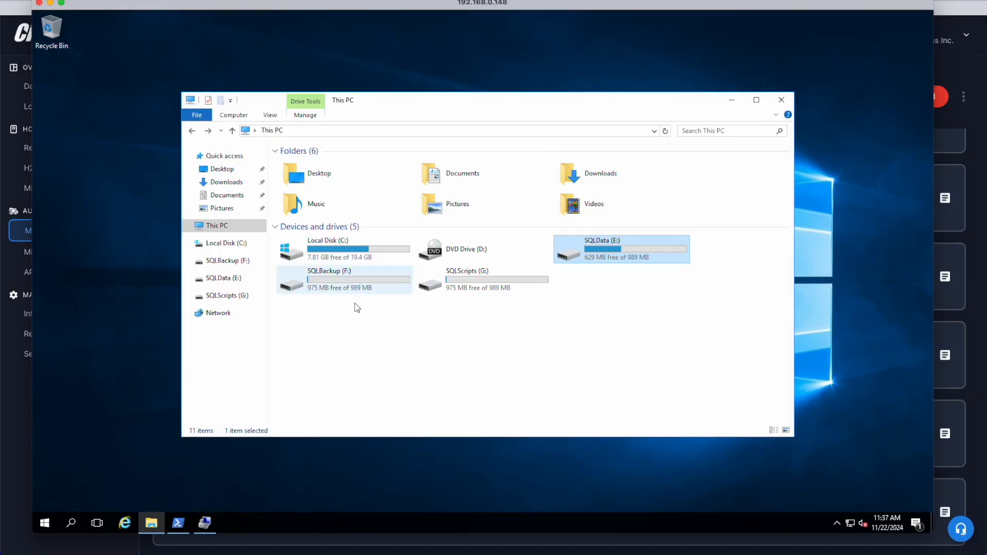
- View the source VM's summary in vSphere and the volumes of the migrateops-10330-win2016smb helper instance in Zadara
left_click(404, 331)
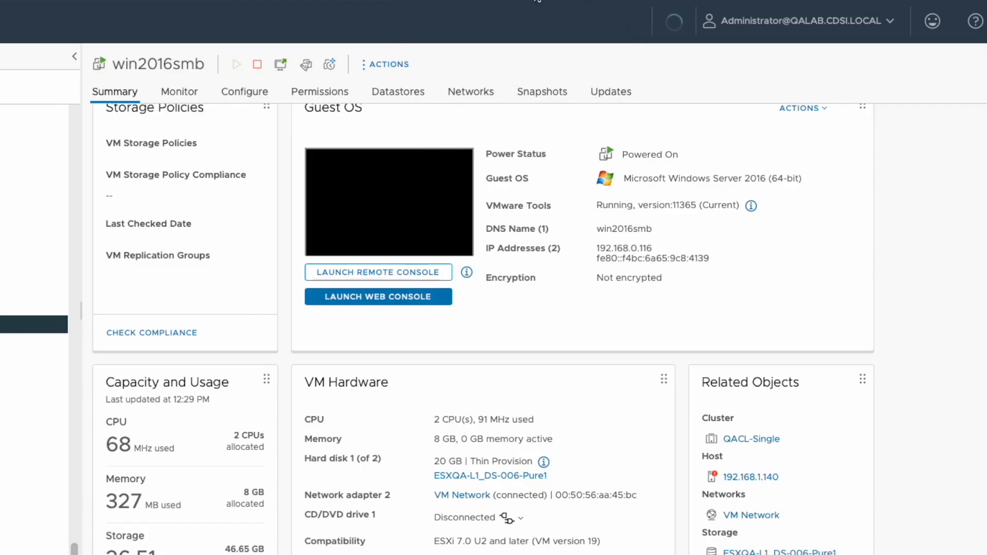
scroll(379, 232, "up", 2)
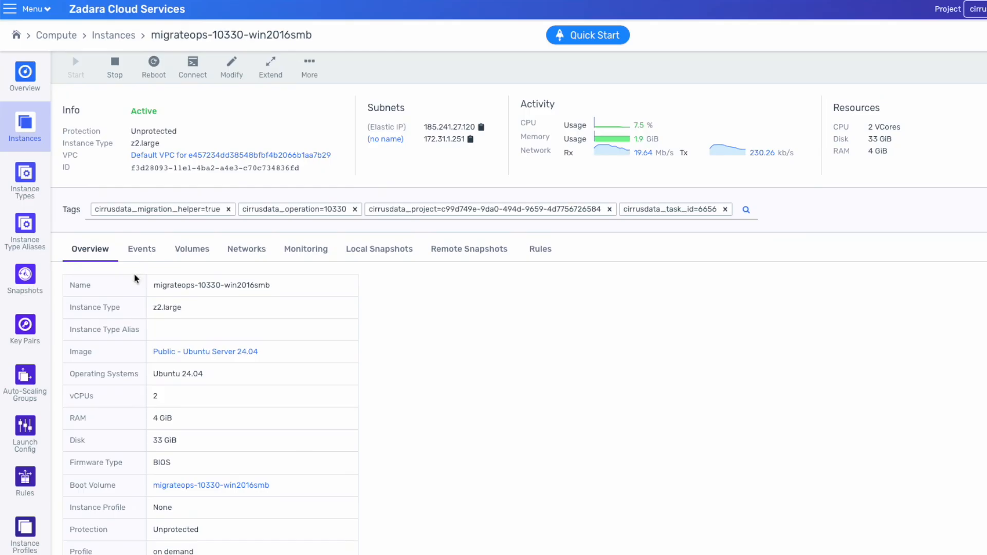
left_click(200, 260)
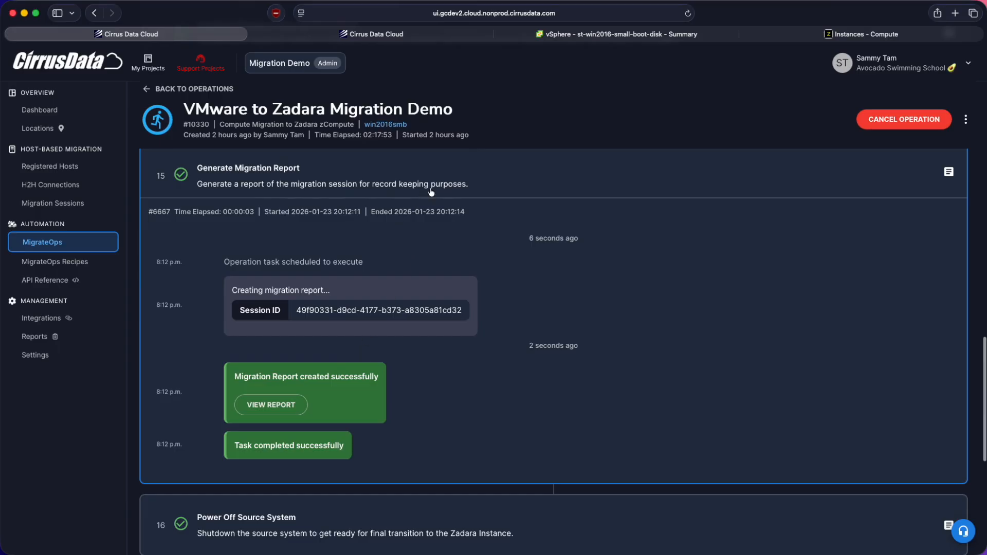
left_click(432, 194)
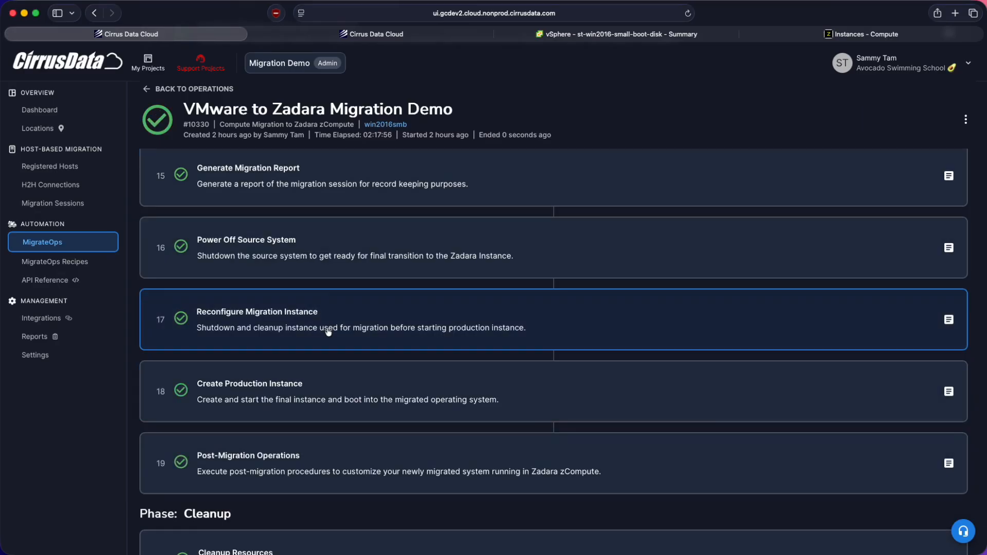
- Read the Reconfigure Migration Instance task's log and open the migrated win2016smb instance in Zadara to view its volumes
left_click(275, 330)
scroll(297, 377, "down", 10)
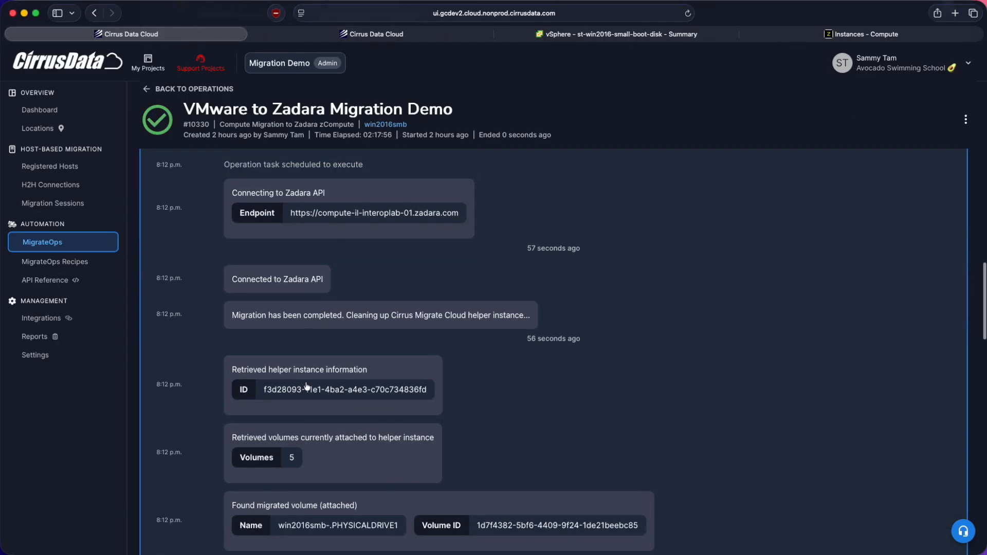
scroll(309, 358, "down", 5)
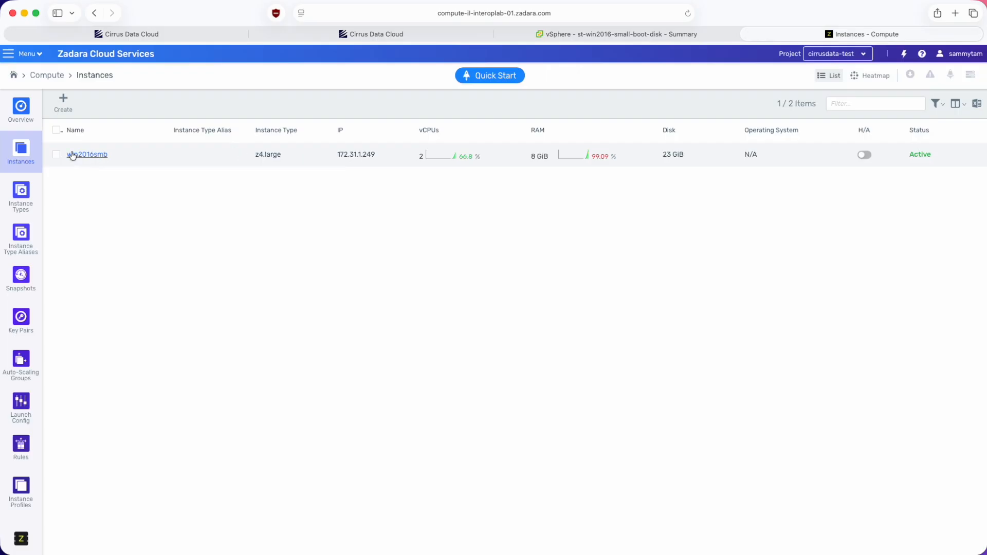
left_click(73, 156)
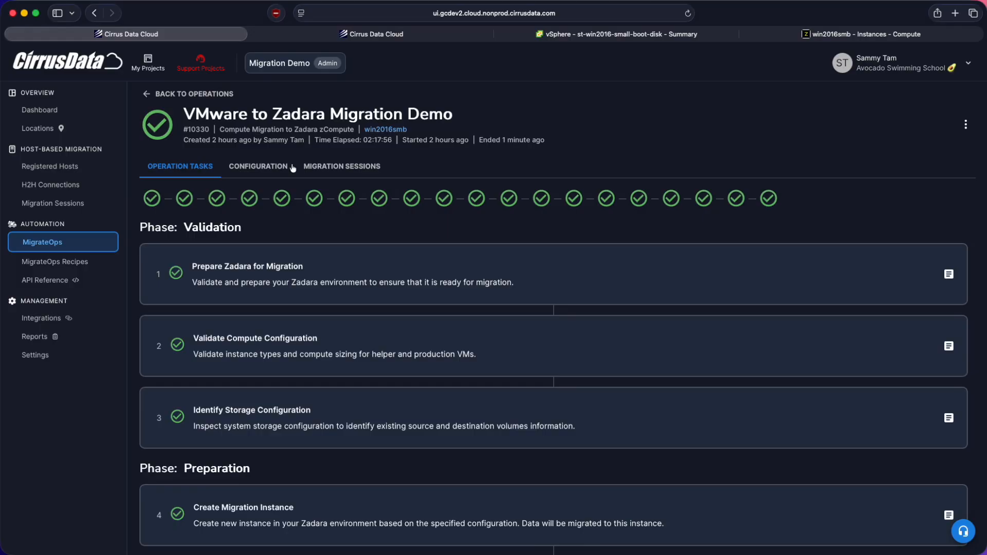
- Check the elastic_ip setting in the operation's MigrateOps configuration and open the Elastic IPs page in Zadara
left_click(268, 166)
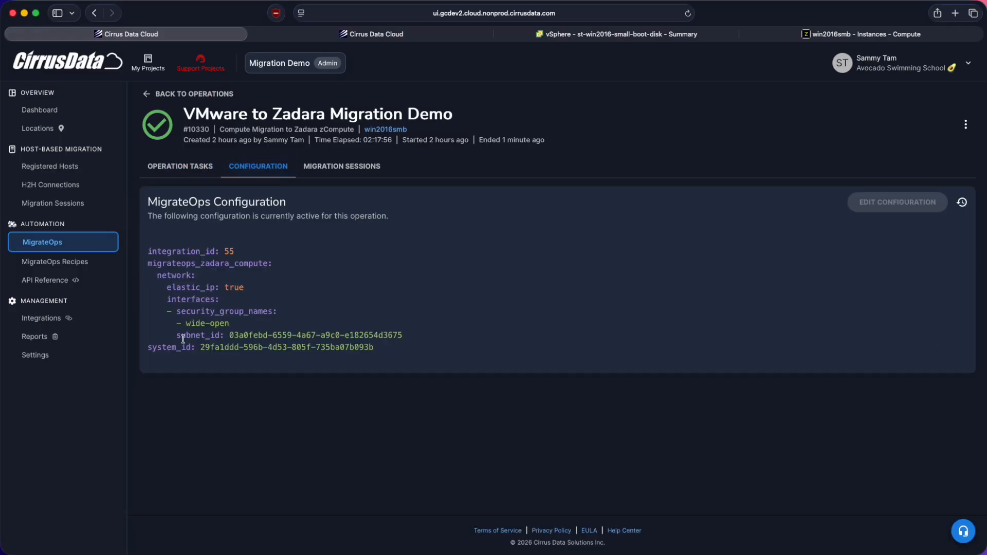
left_click_drag(162, 286, 295, 286)
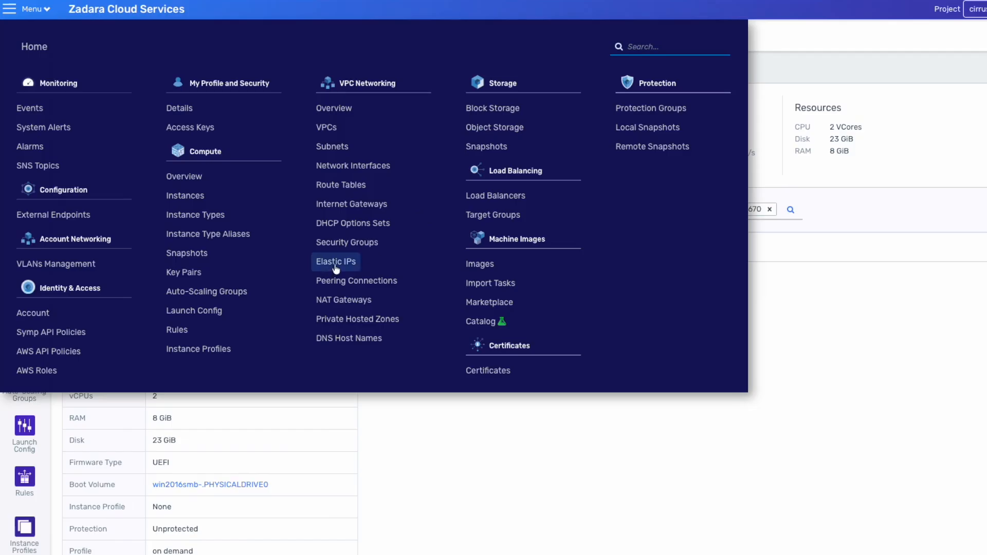
left_click(335, 267)
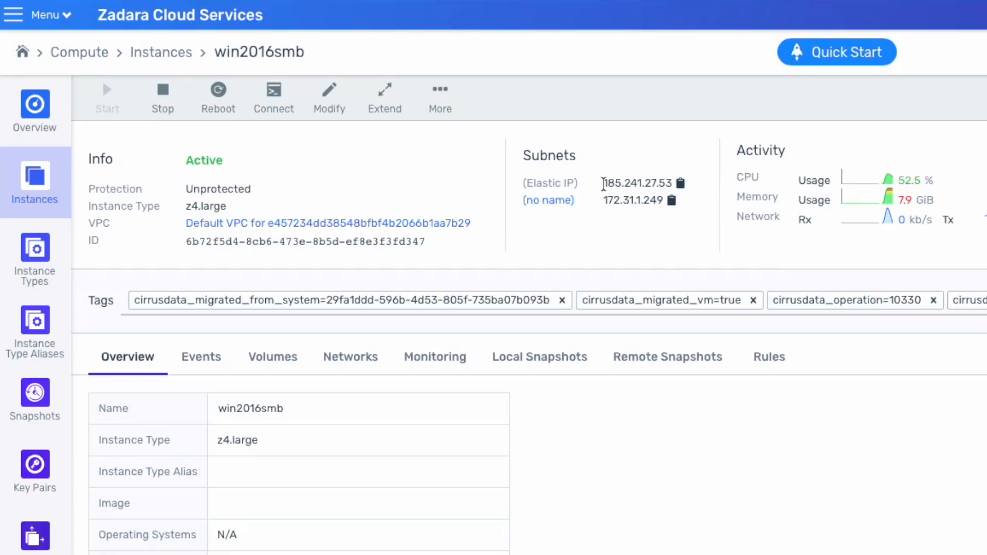
left_click_drag(603, 183, 651, 183)
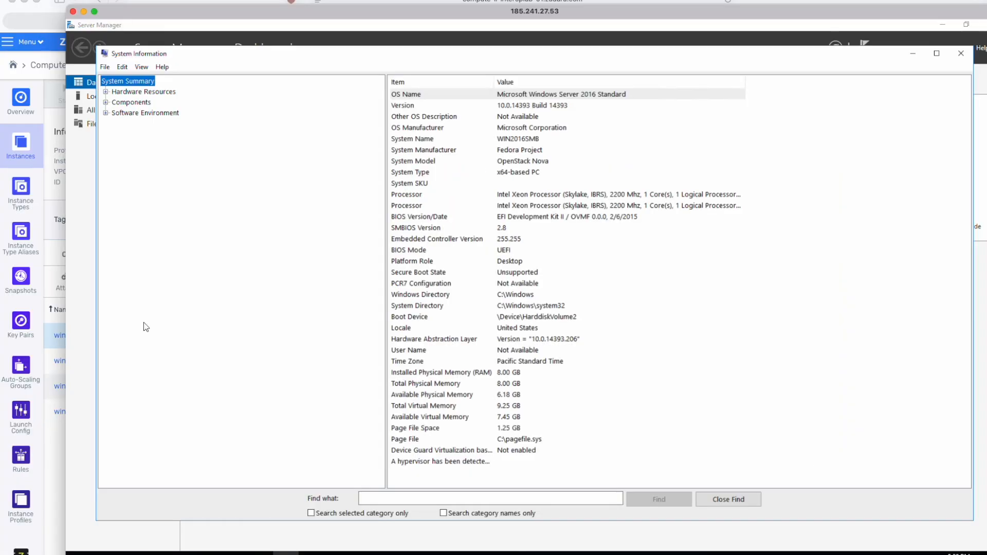
- Examine the operating system name, version and BIOS details in System Information on the migrated Windows server
left_click(558, 105)
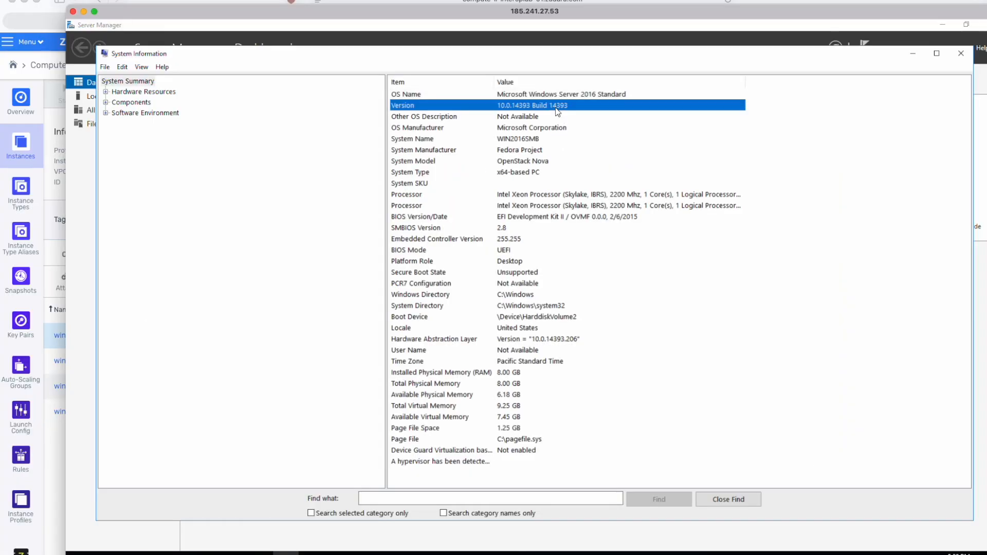
left_click(606, 117)
key("Up")
key("Up")
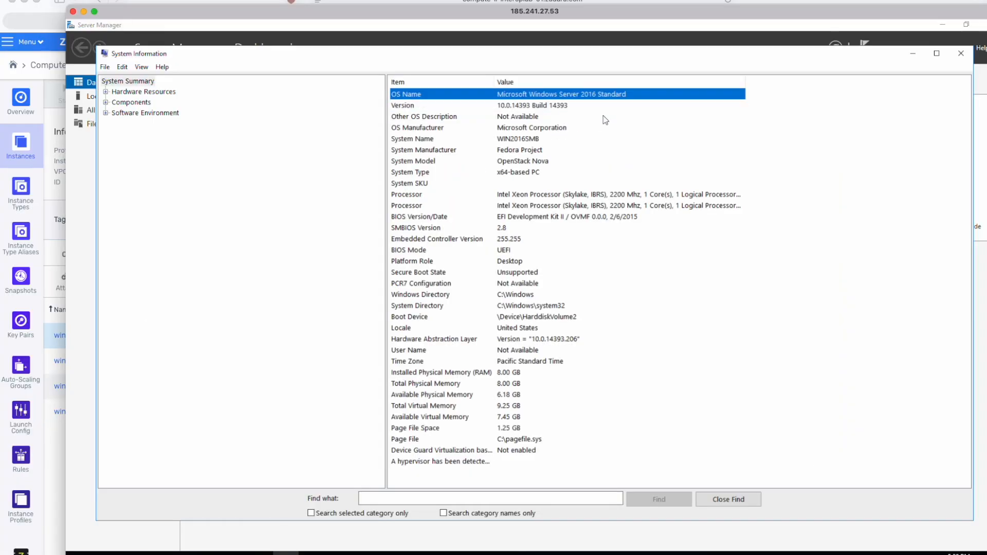
left_click(531, 250)
key("Up")
key("Up")
key("Up")
key("Up")
key("Up")
key("Up")
key("Up")
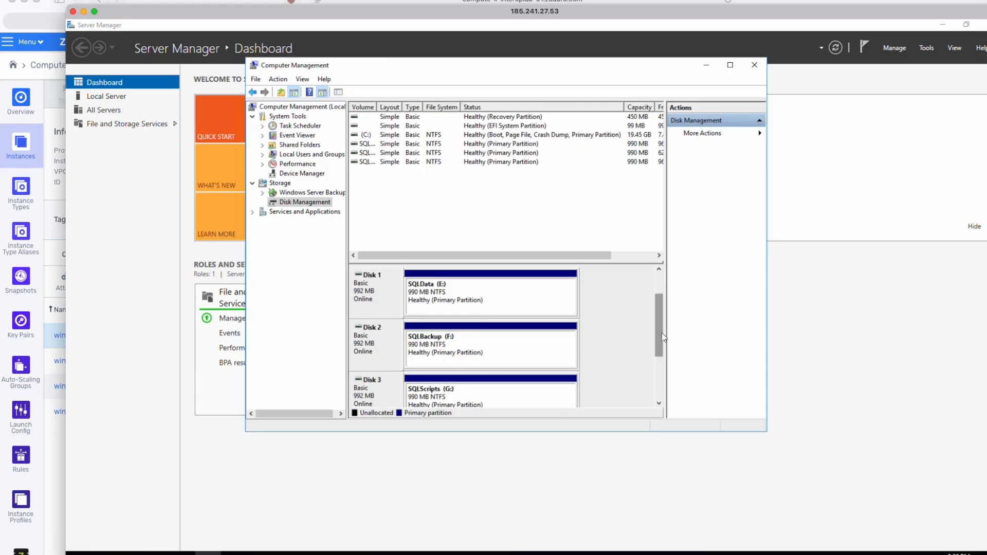
- Review the disks in Disk Management and open Disk 1's properties, and reopen the win2016smb instance in Zadara
scroll(662, 332, "up", 2)
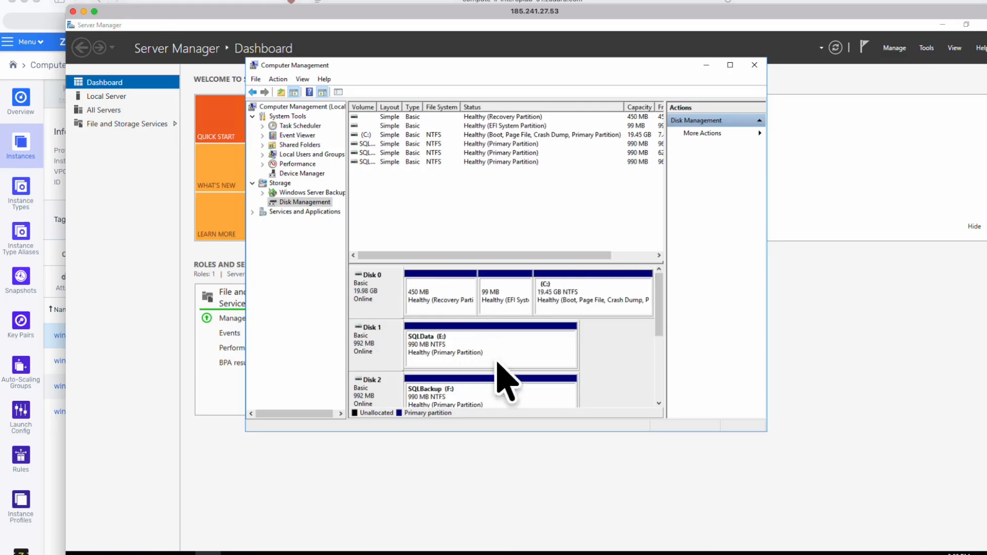
right_click(377, 344)
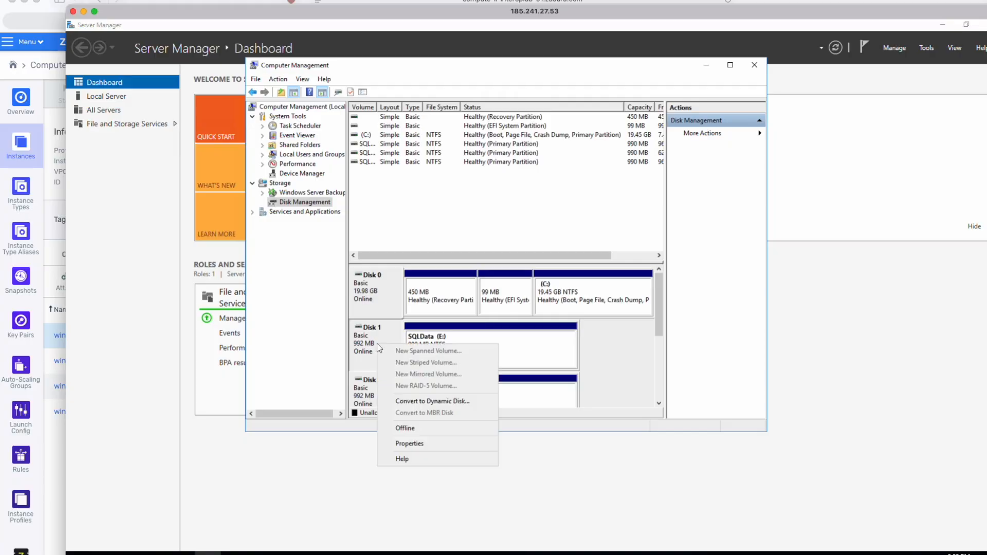
left_click(412, 440)
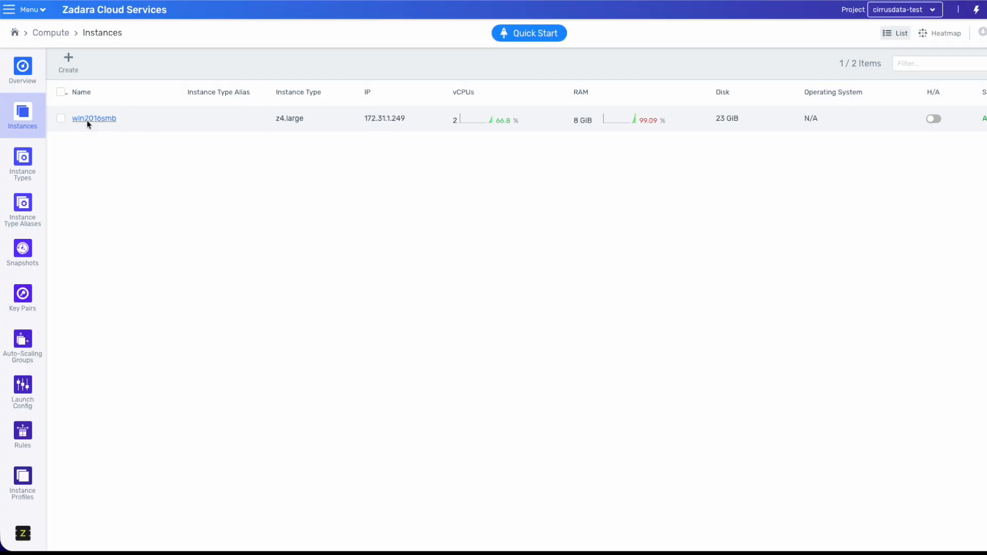
left_click(92, 119)
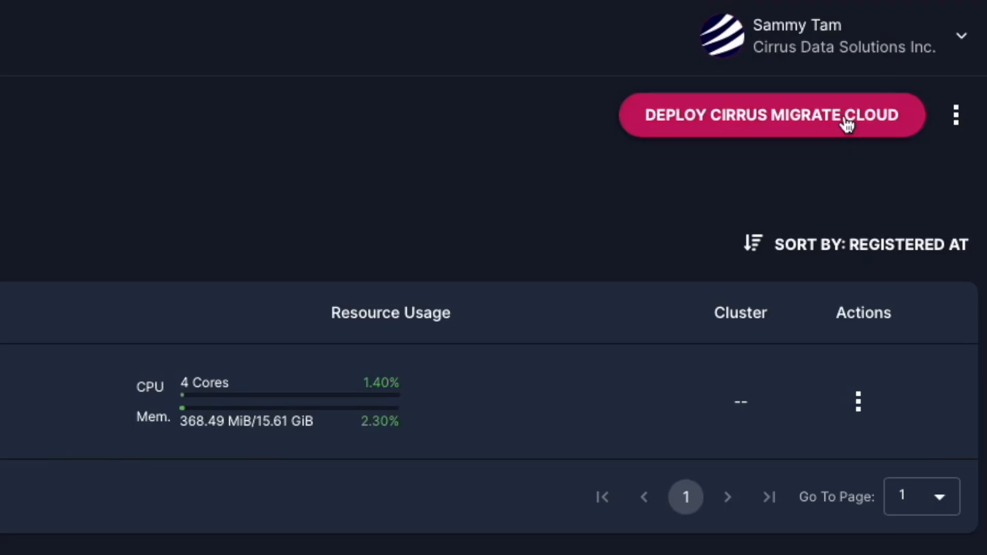
- Copy the Windows install command for Cirrus Migrate Cloud and run it with its registration code in an administrator PowerShell
left_click(846, 123)
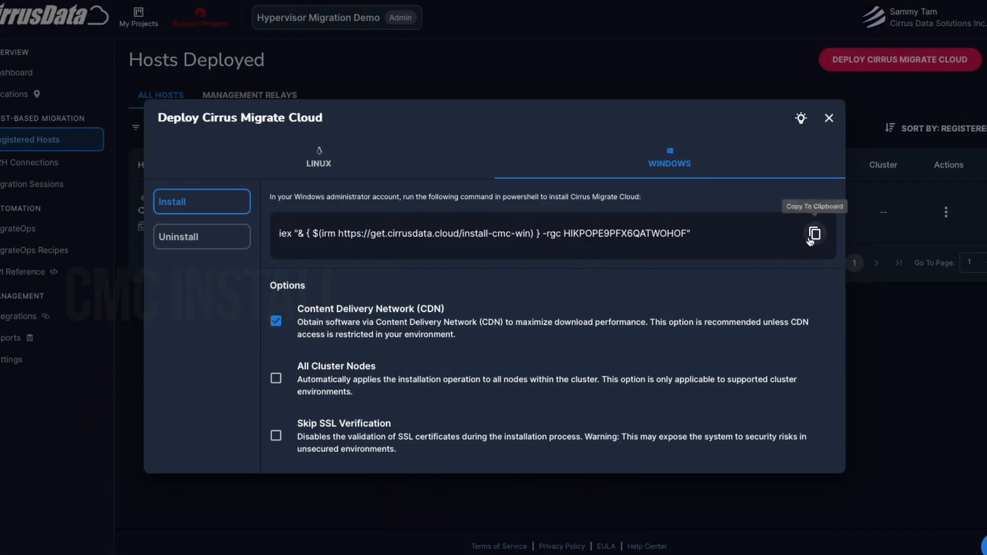
left_click(812, 236)
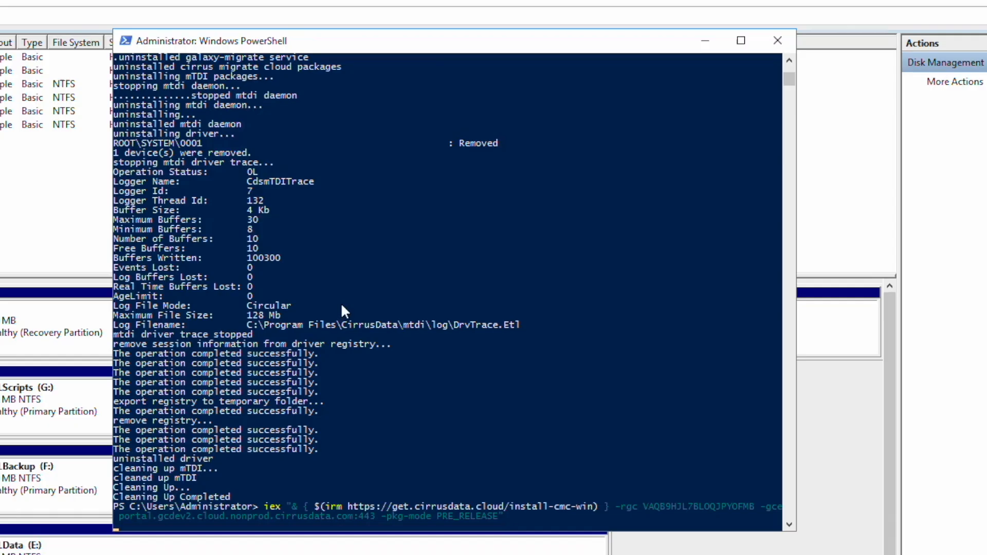
key("Return")
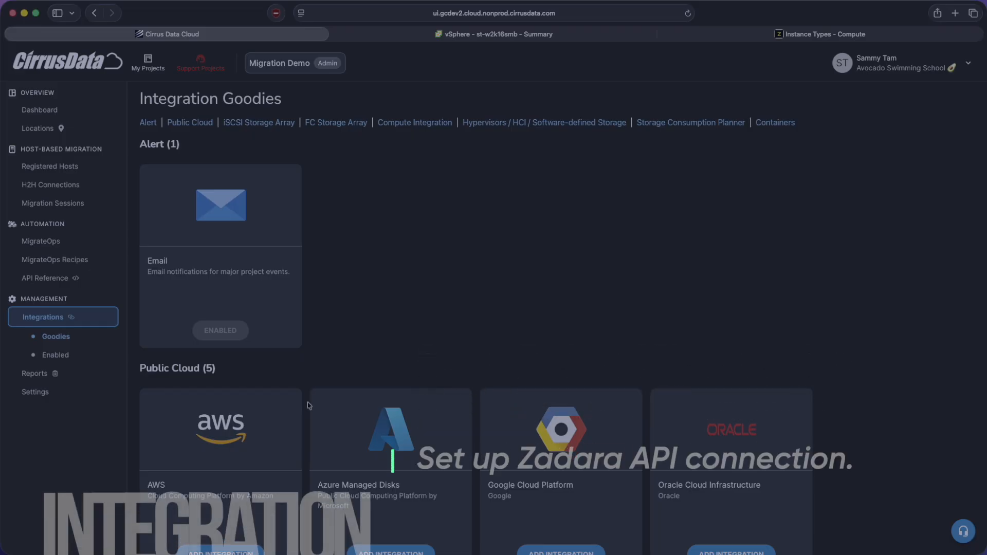
scroll(309, 405, "down", 15)
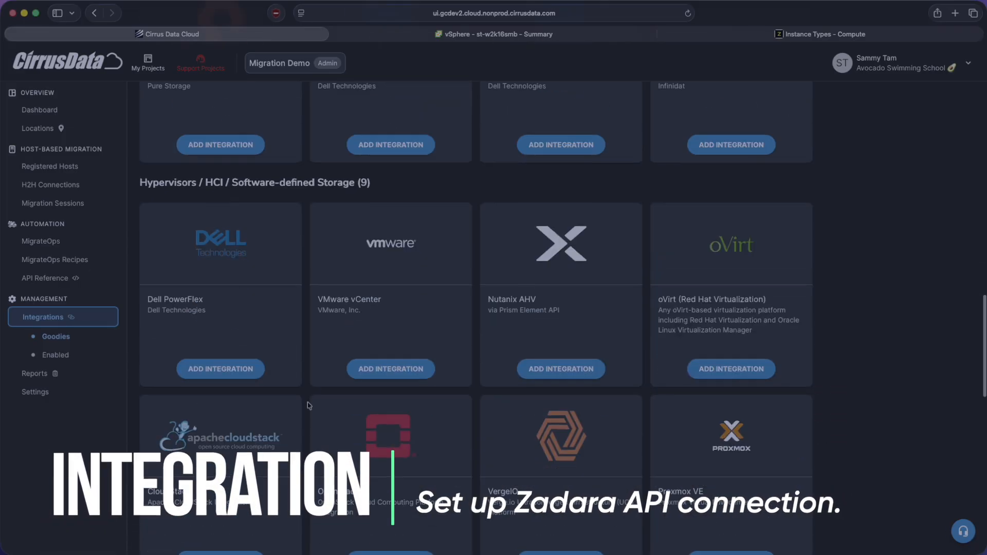
scroll(165, 280, "up", 5)
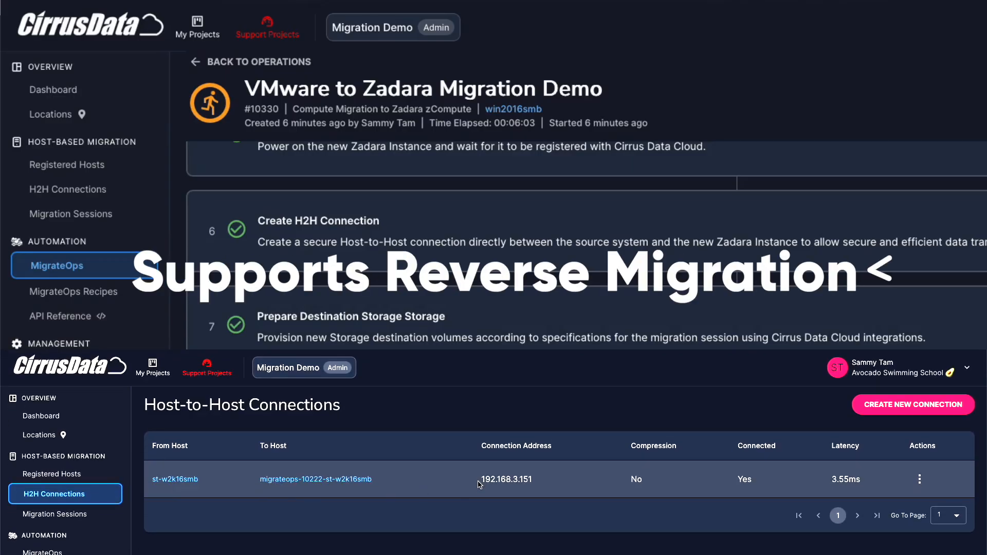
left_click_drag(478, 484, 558, 480)
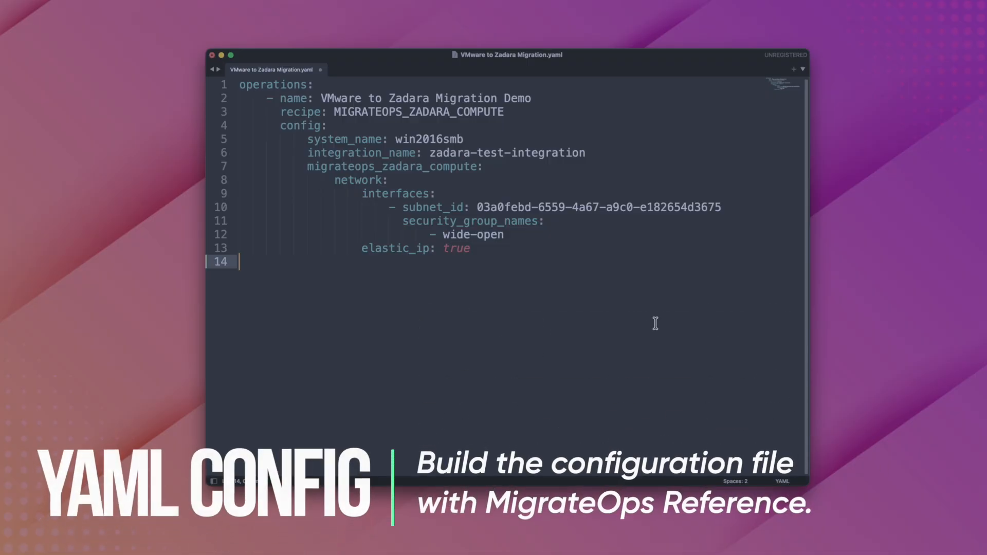
- Select the whole configuration in VMware to Zadara Migration.yaml and bring the completed YAML file to the new operation's upload area
key("super+a")
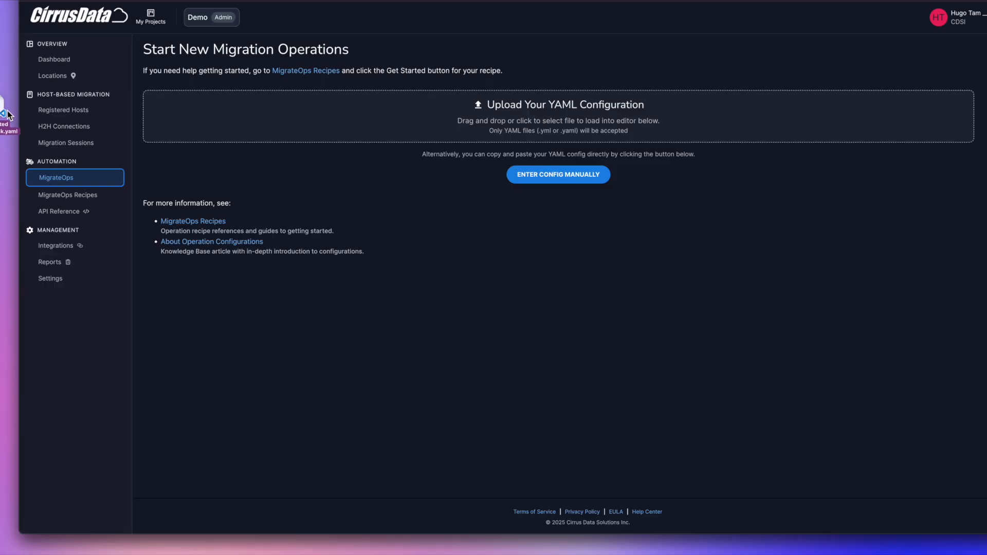
left_click_drag(307, 333, 431, 123)
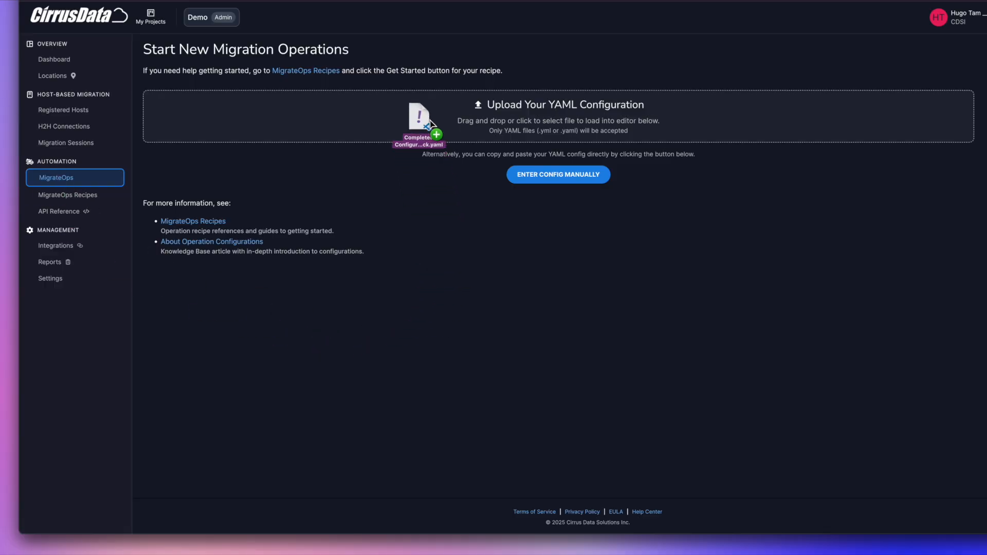